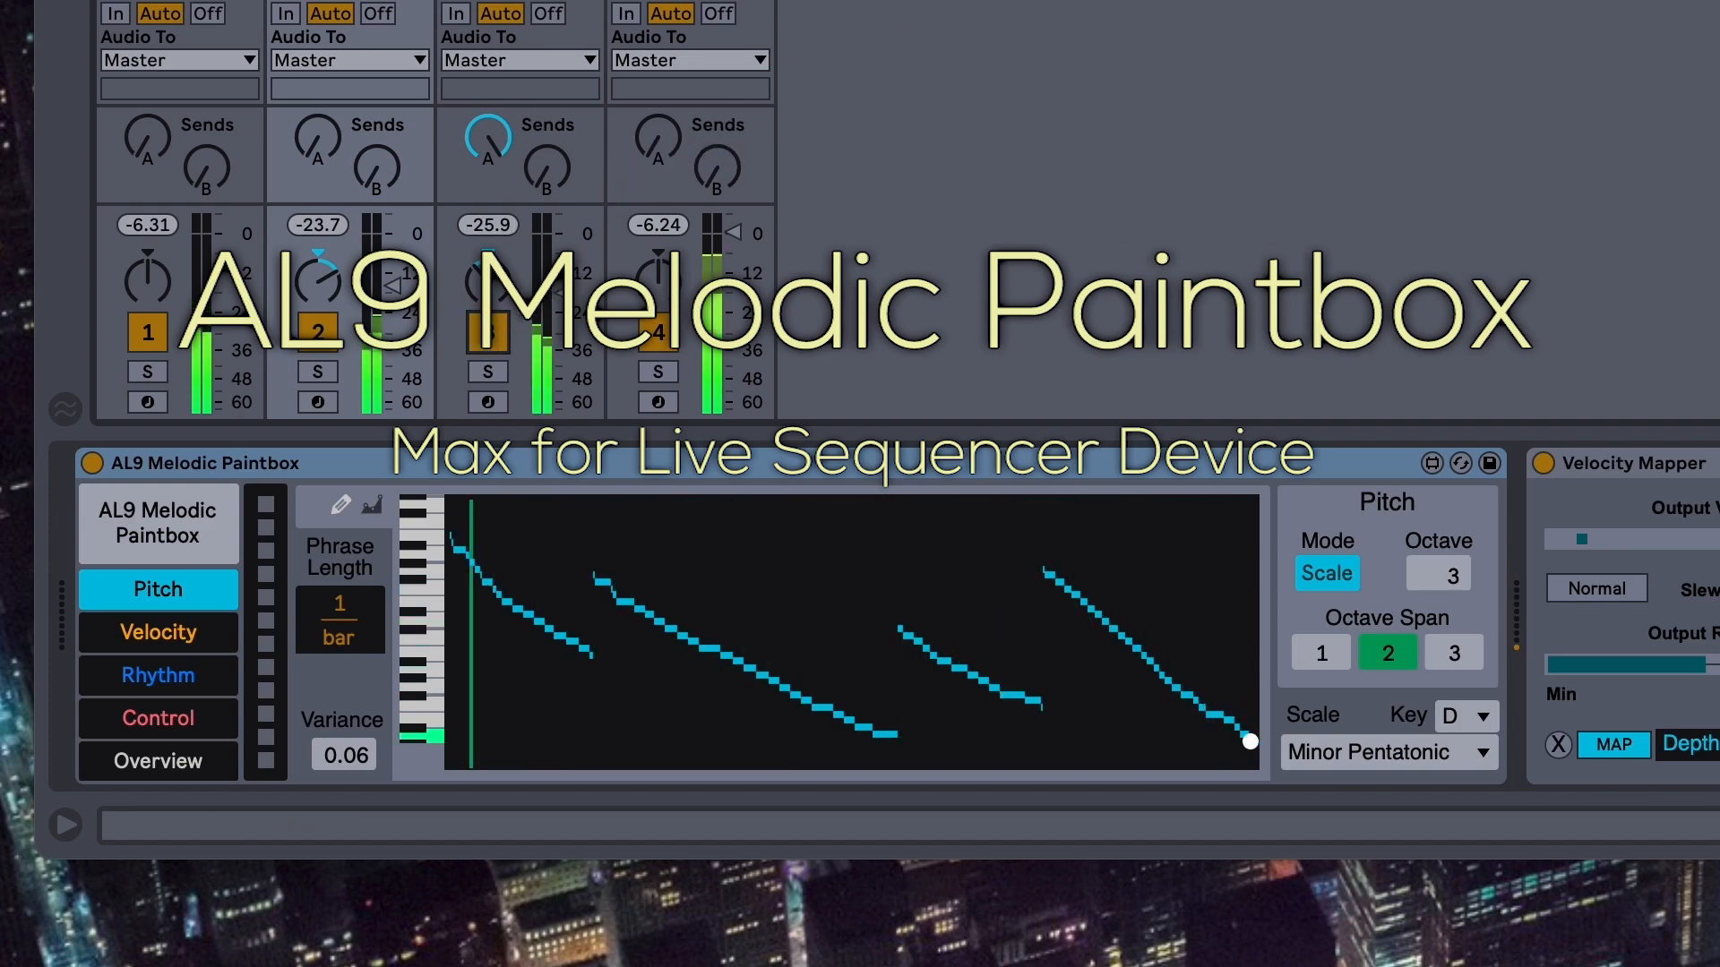
click(502, 335)
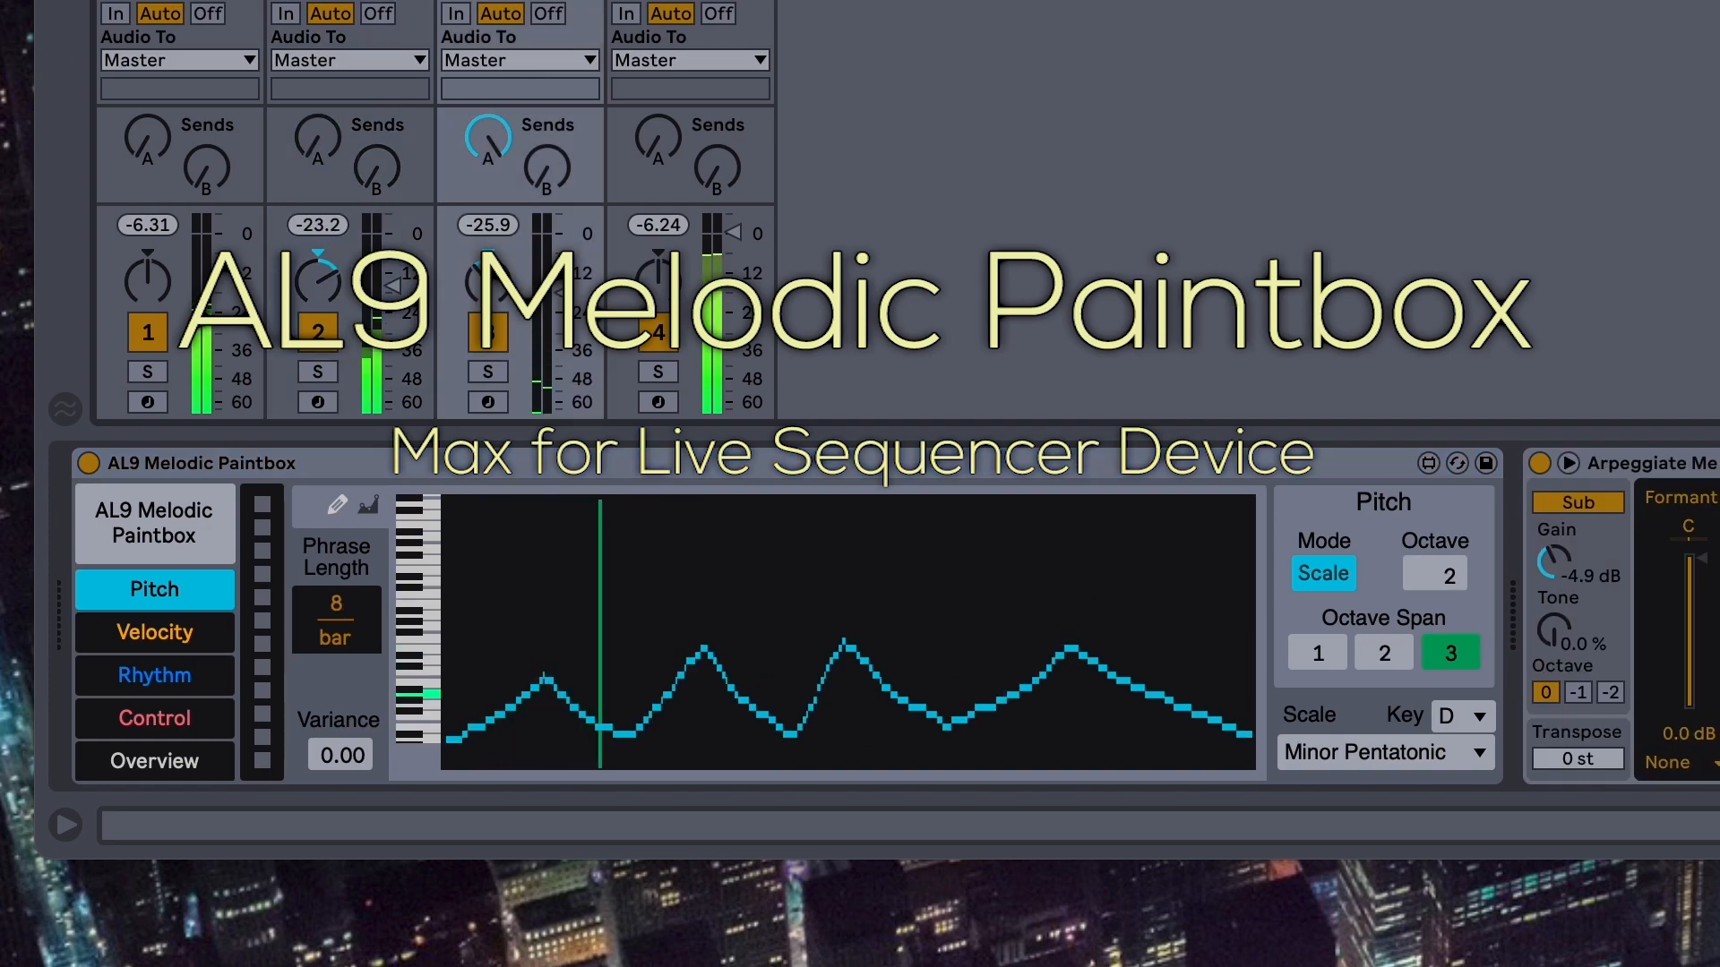
click(118, 763)
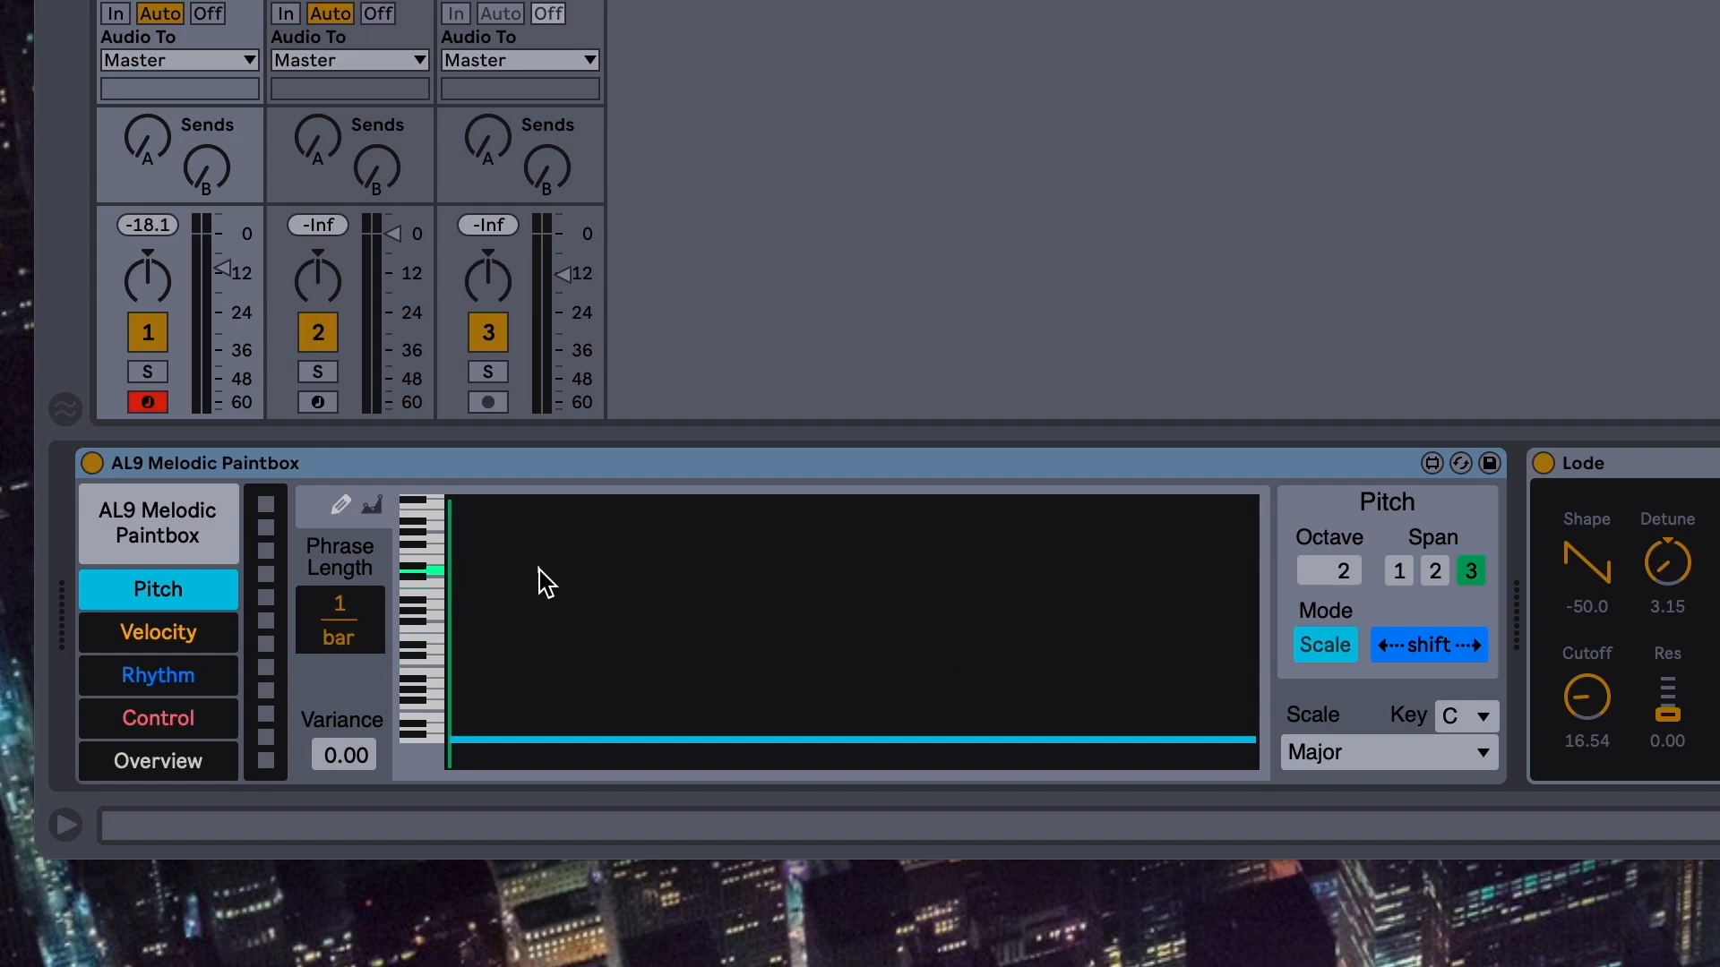
Paint a pitch curve running high in the phrase's first half and low in the second, and set the scale to Minor Pentatonic
drag(455, 552, 542, 637)
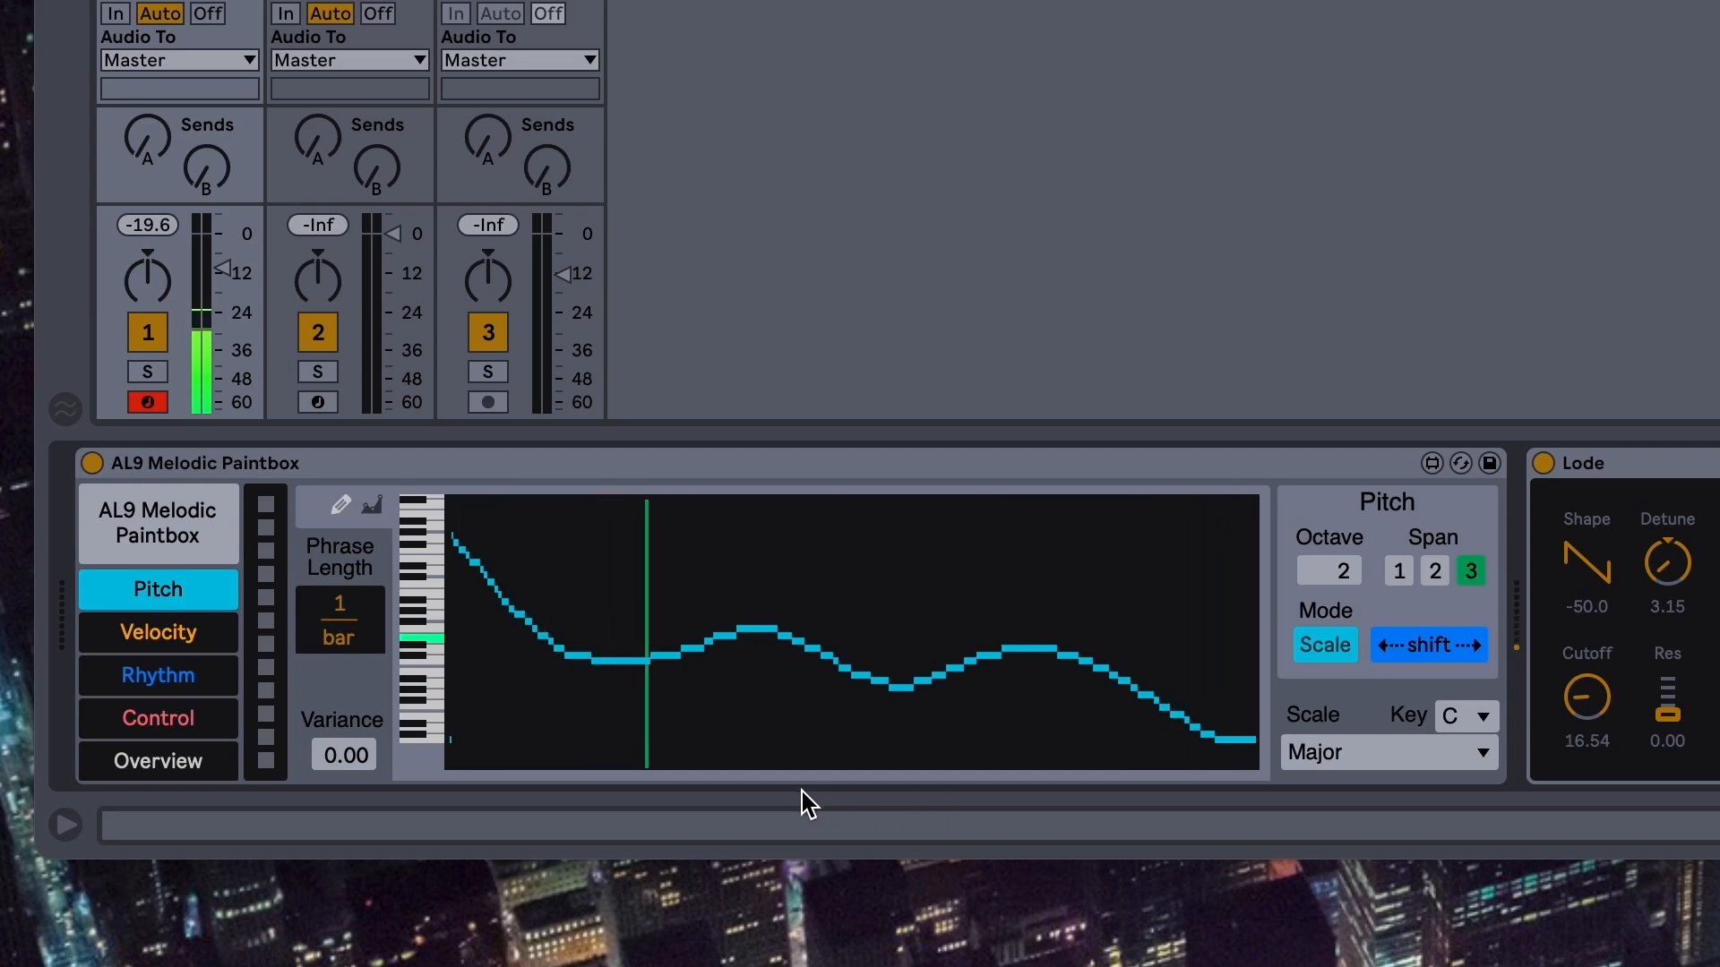
mouse_move(453, 725)
mouse_down()
mouse_move(668, 514)
mouse_move(830, 653)
mouse_move(963, 537)
mouse_move(1074, 678)
mouse_move(1258, 743)
mouse_up()
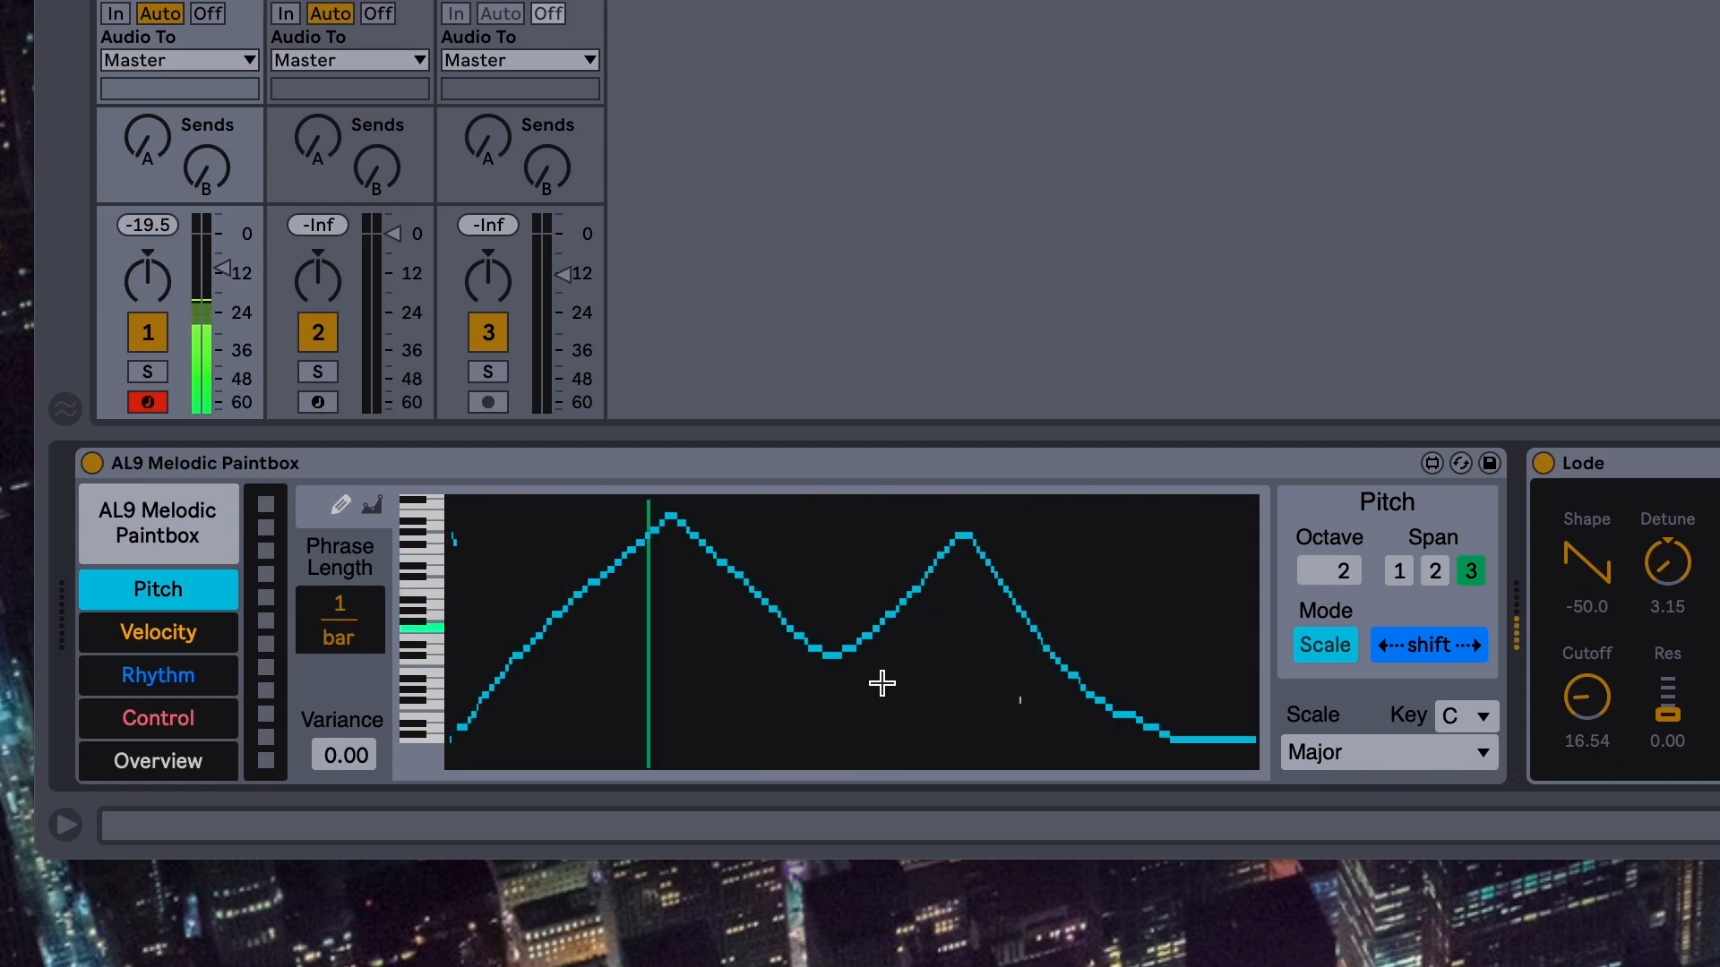
mouse_move(452, 535)
mouse_down()
mouse_move(729, 526)
mouse_move(815, 541)
mouse_move(882, 804)
mouse_move(1010, 695)
mouse_move(1155, 714)
mouse_move(1239, 749)
mouse_up()
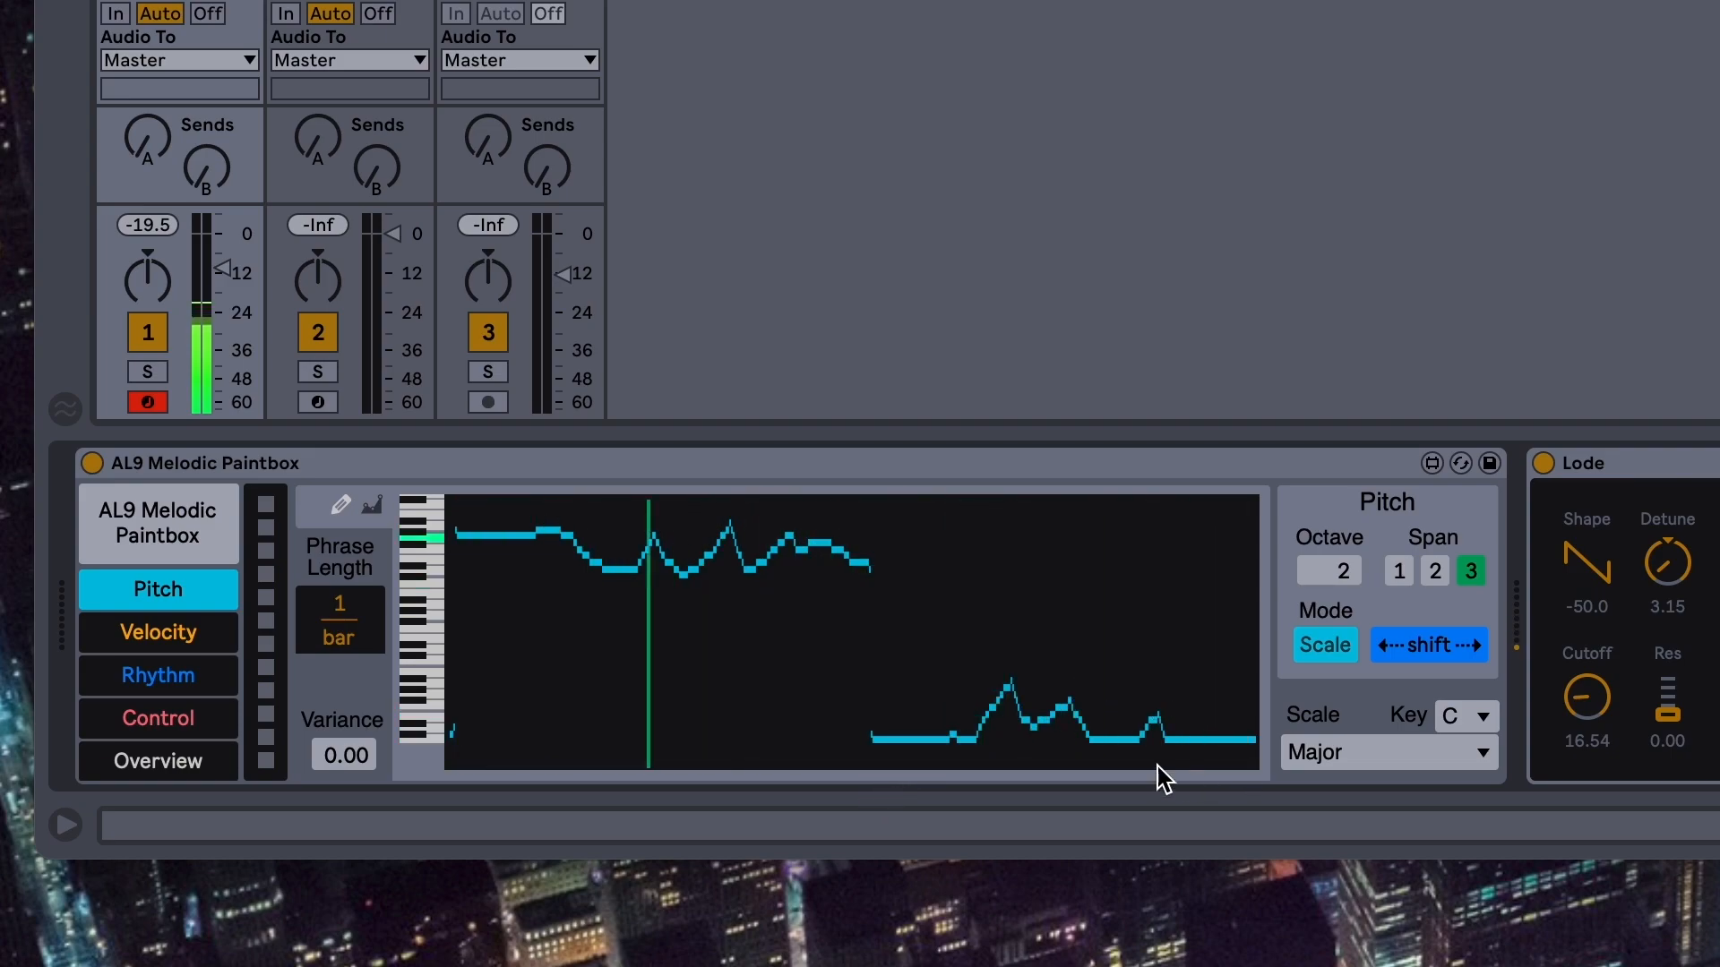
click(1378, 749)
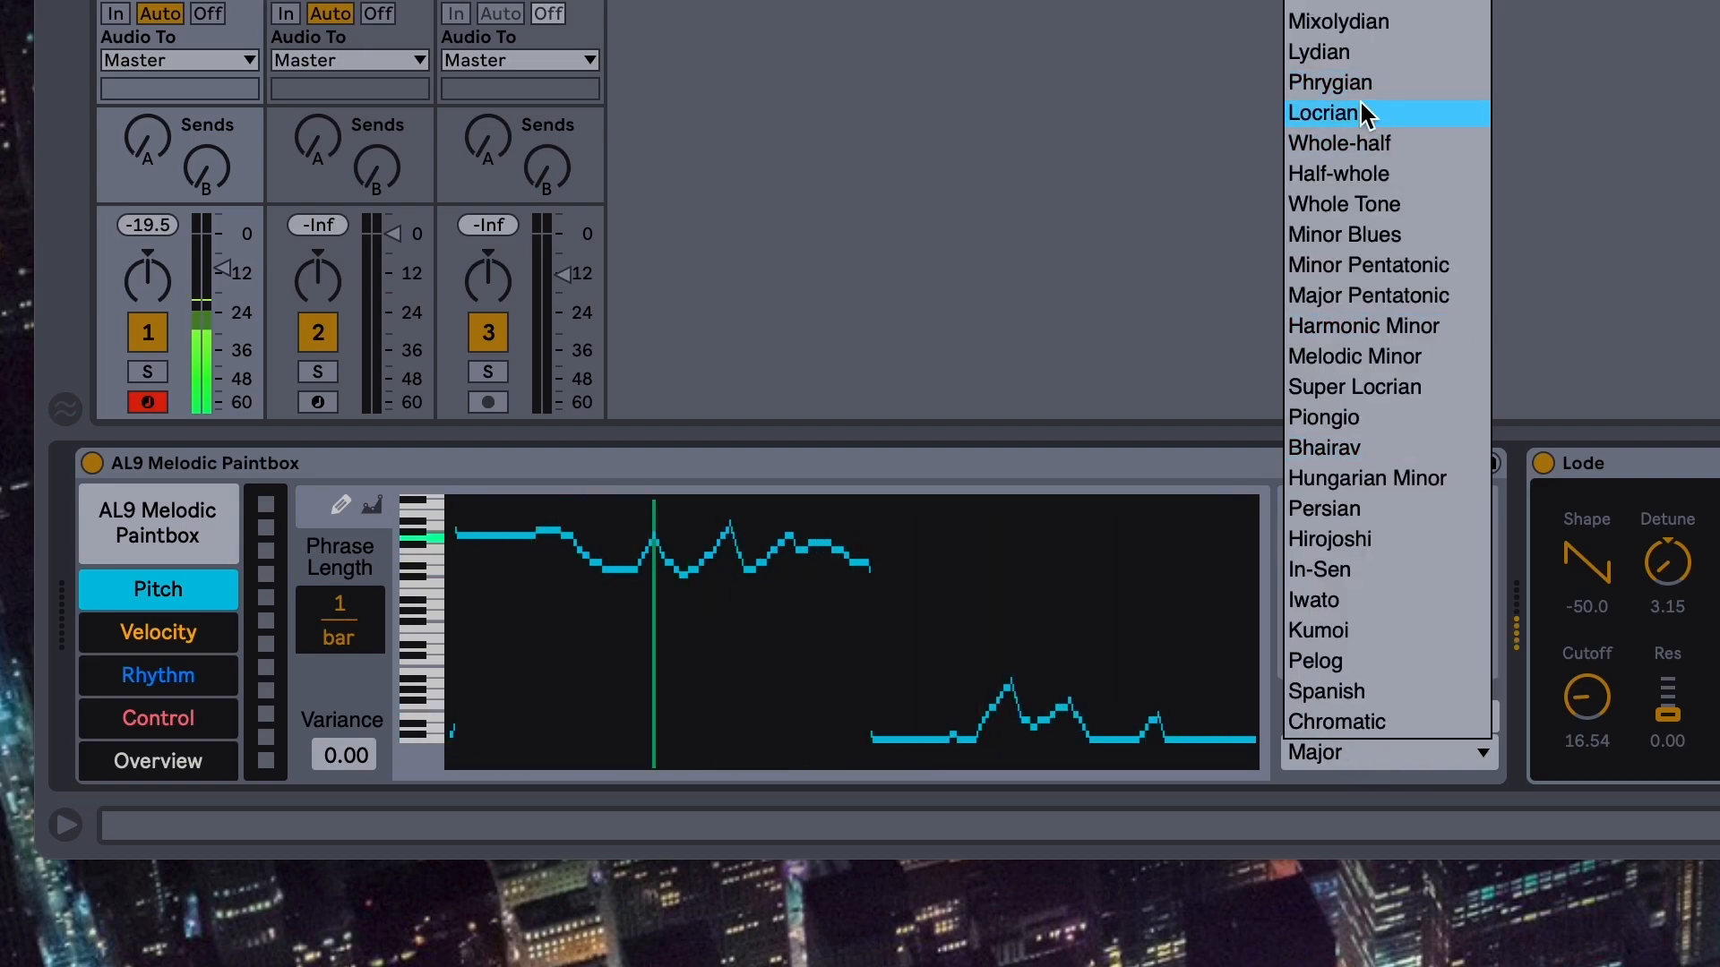
click(1379, 265)
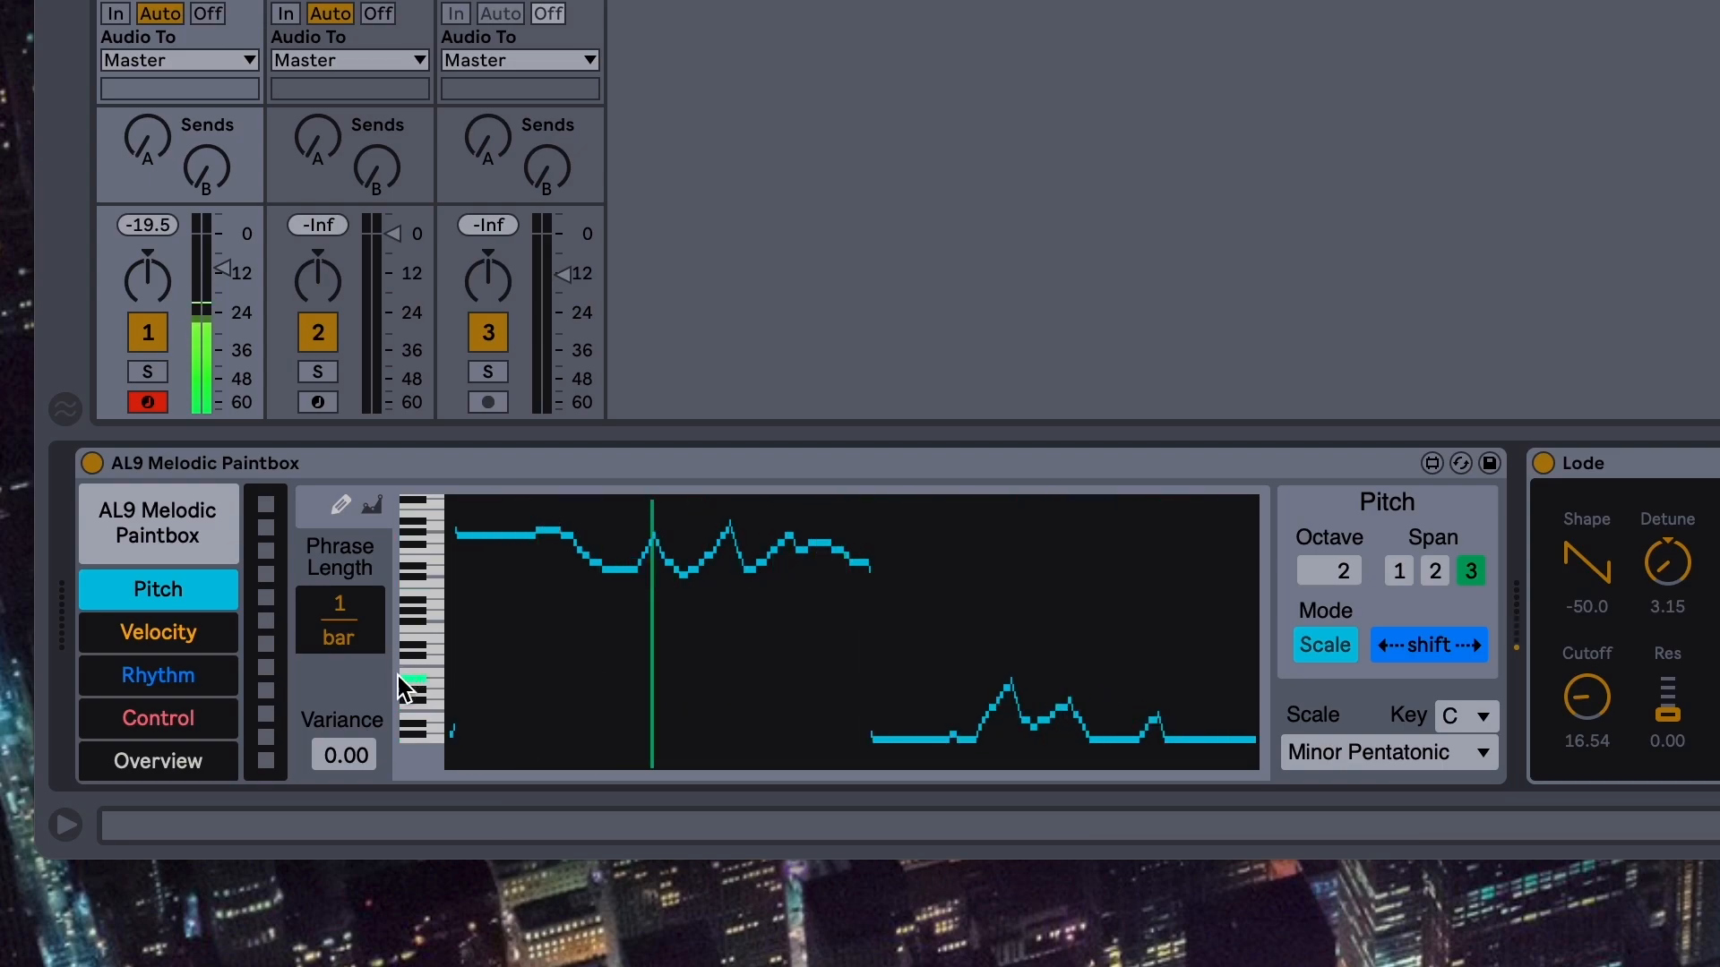
Try phrase lengths of 3 bars and 3 quarter notes, and return the phrase length to 1 bar
click(339, 605)
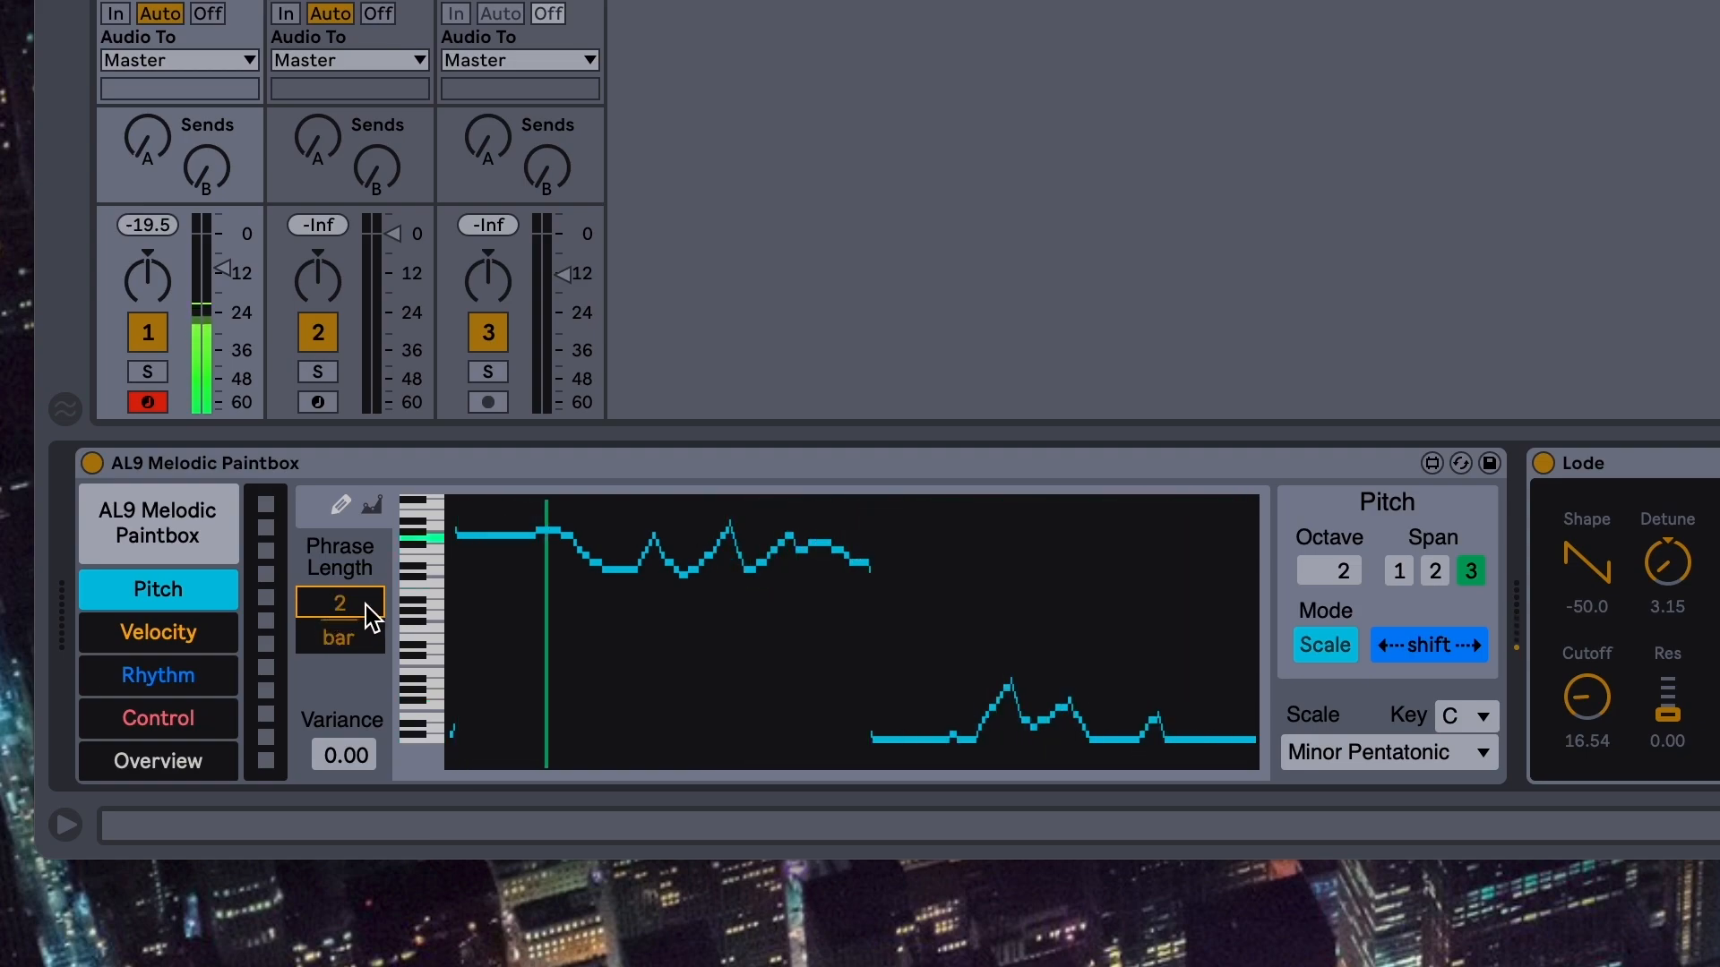
click(341, 636)
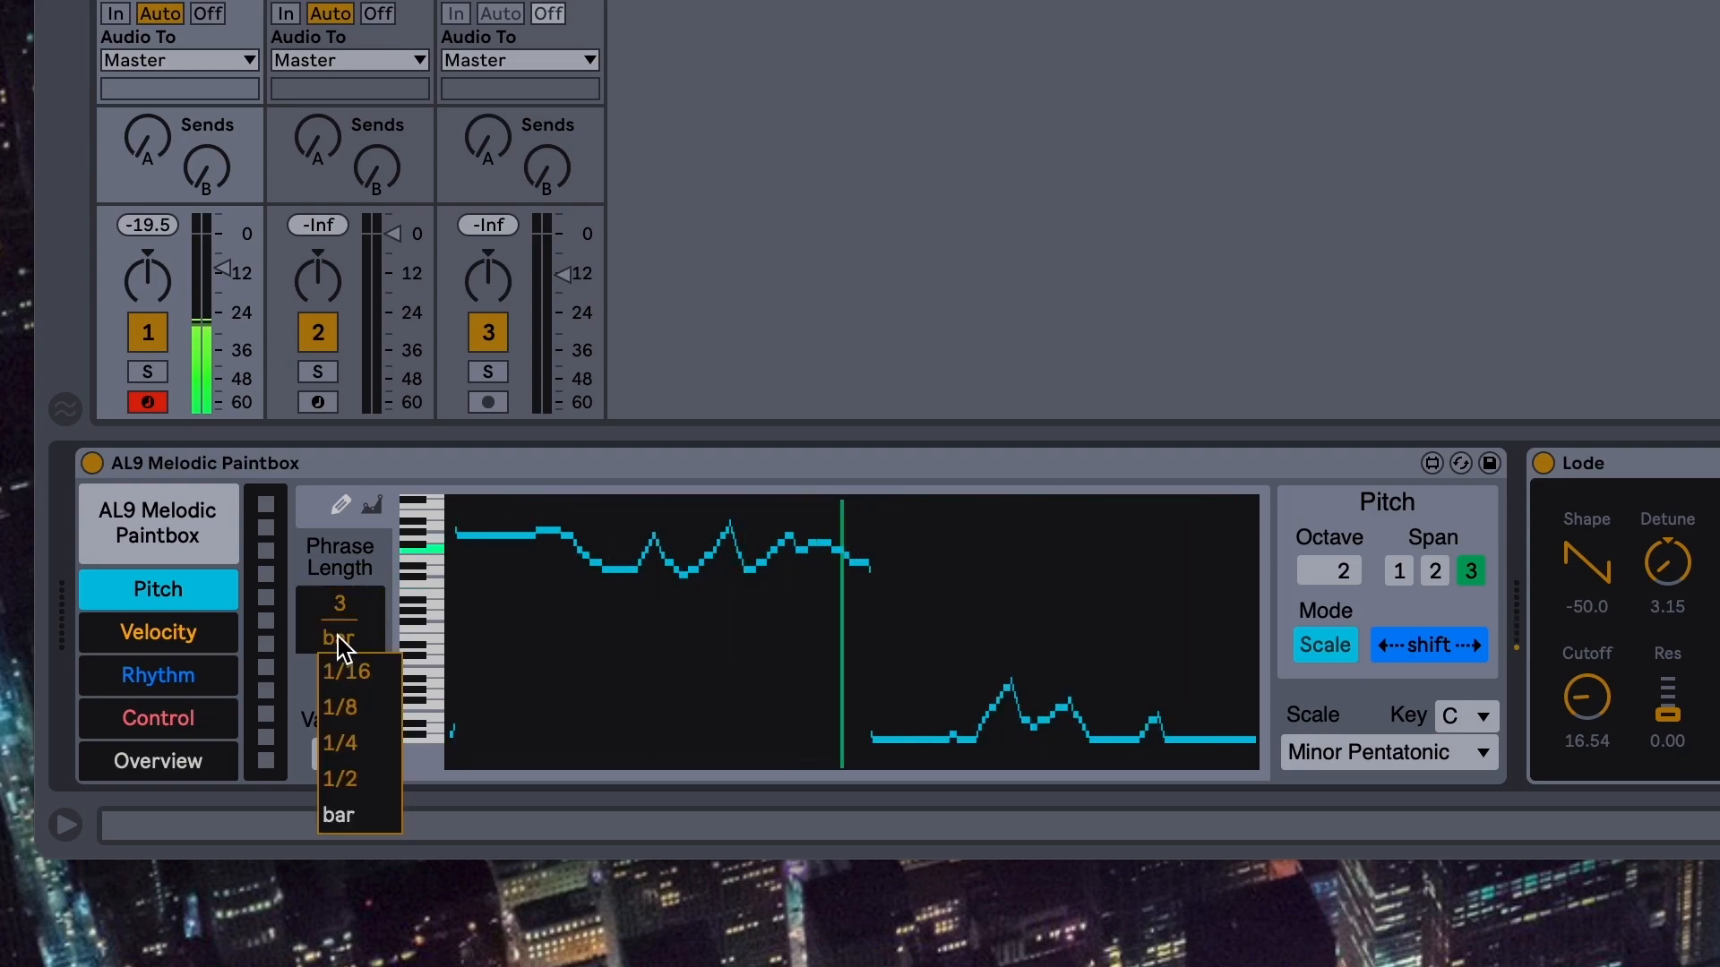
click(349, 755)
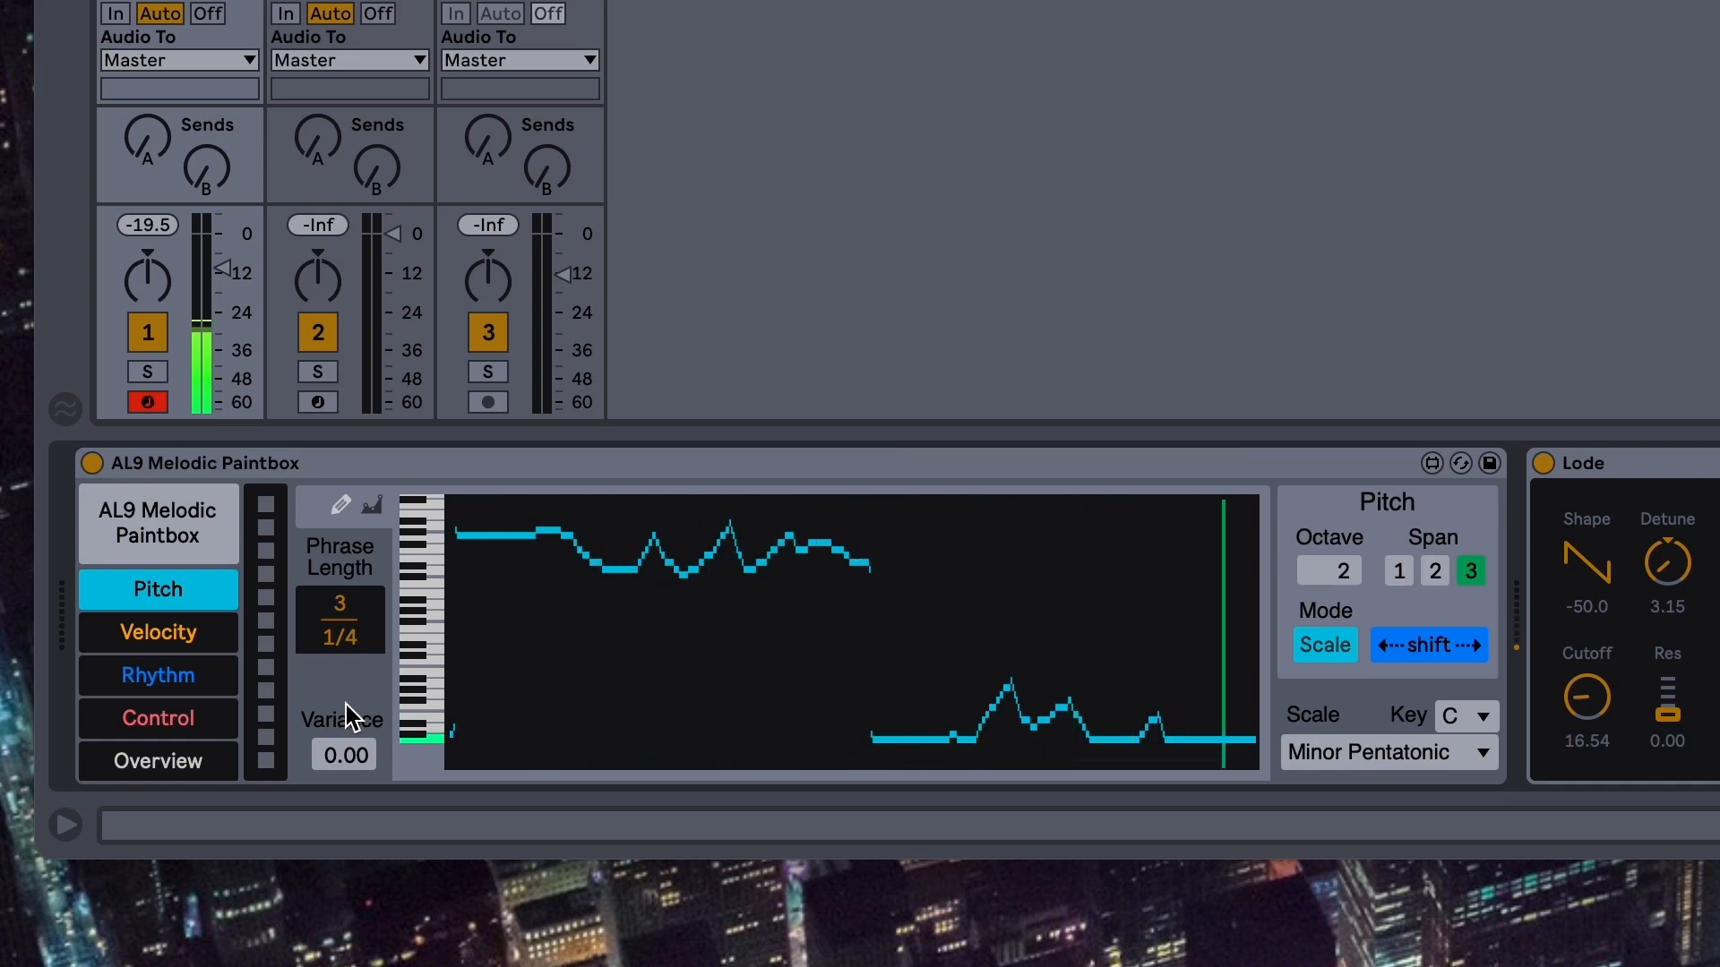
click(334, 642)
click(340, 615)
click(340, 609)
text(5)
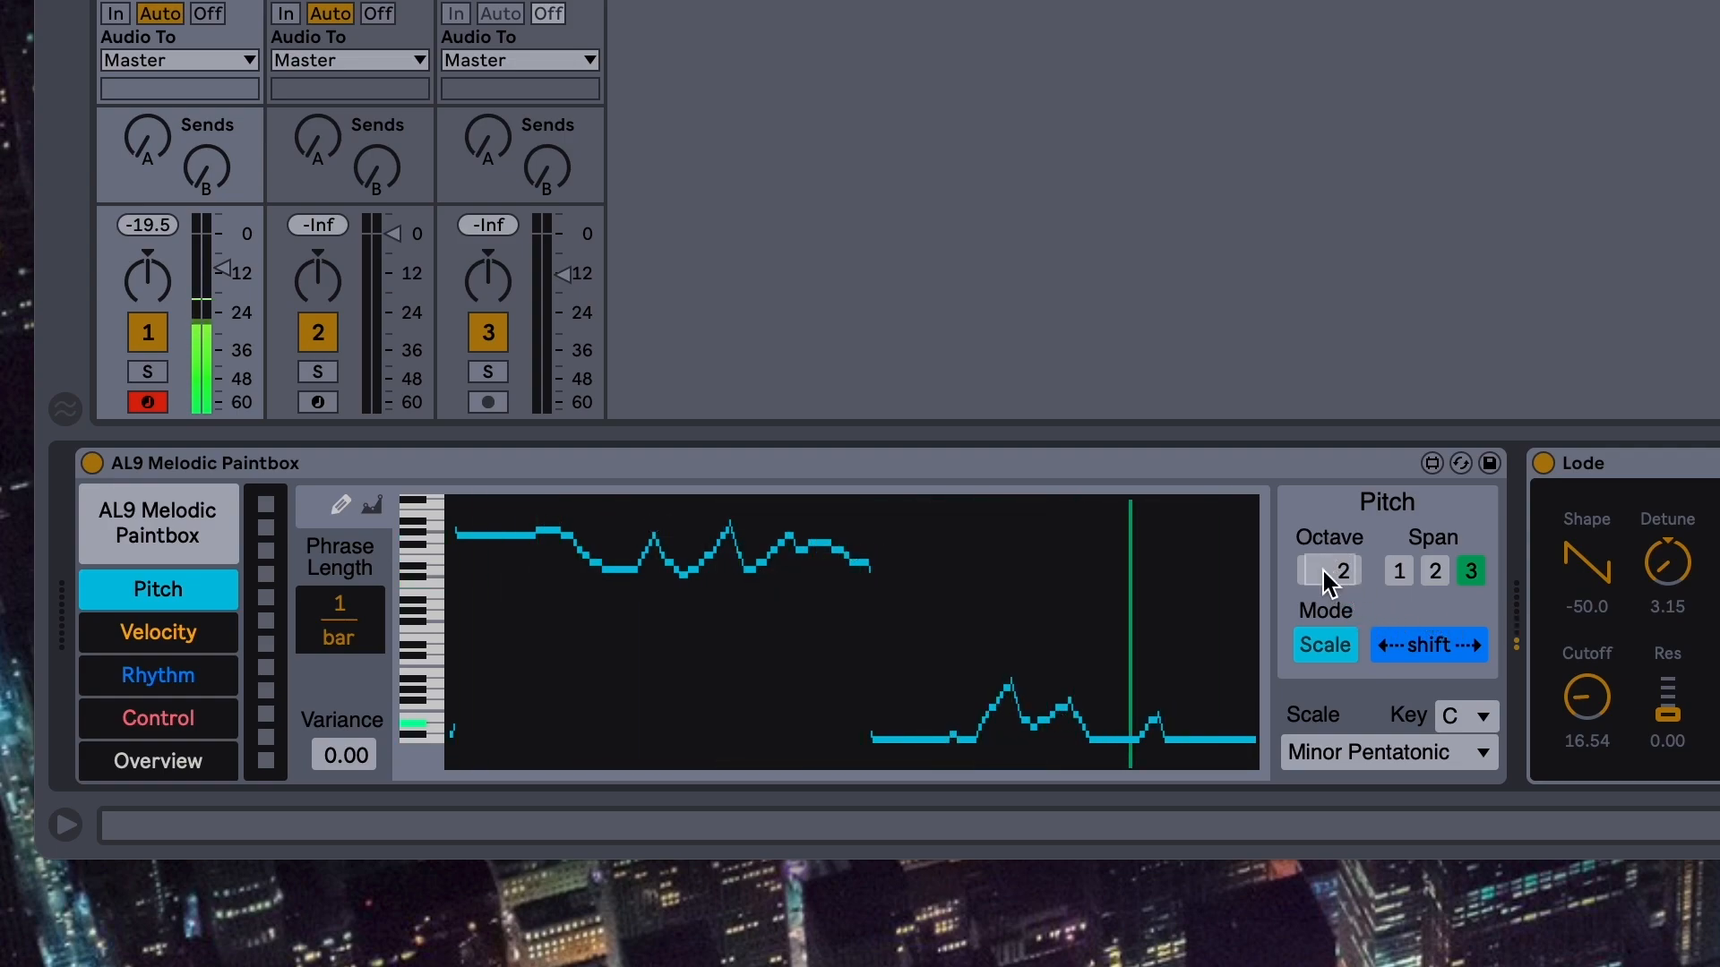
Try pitch octaves 1 and 3, and return the octave to 2
scroll(1320, 567, down, 1)
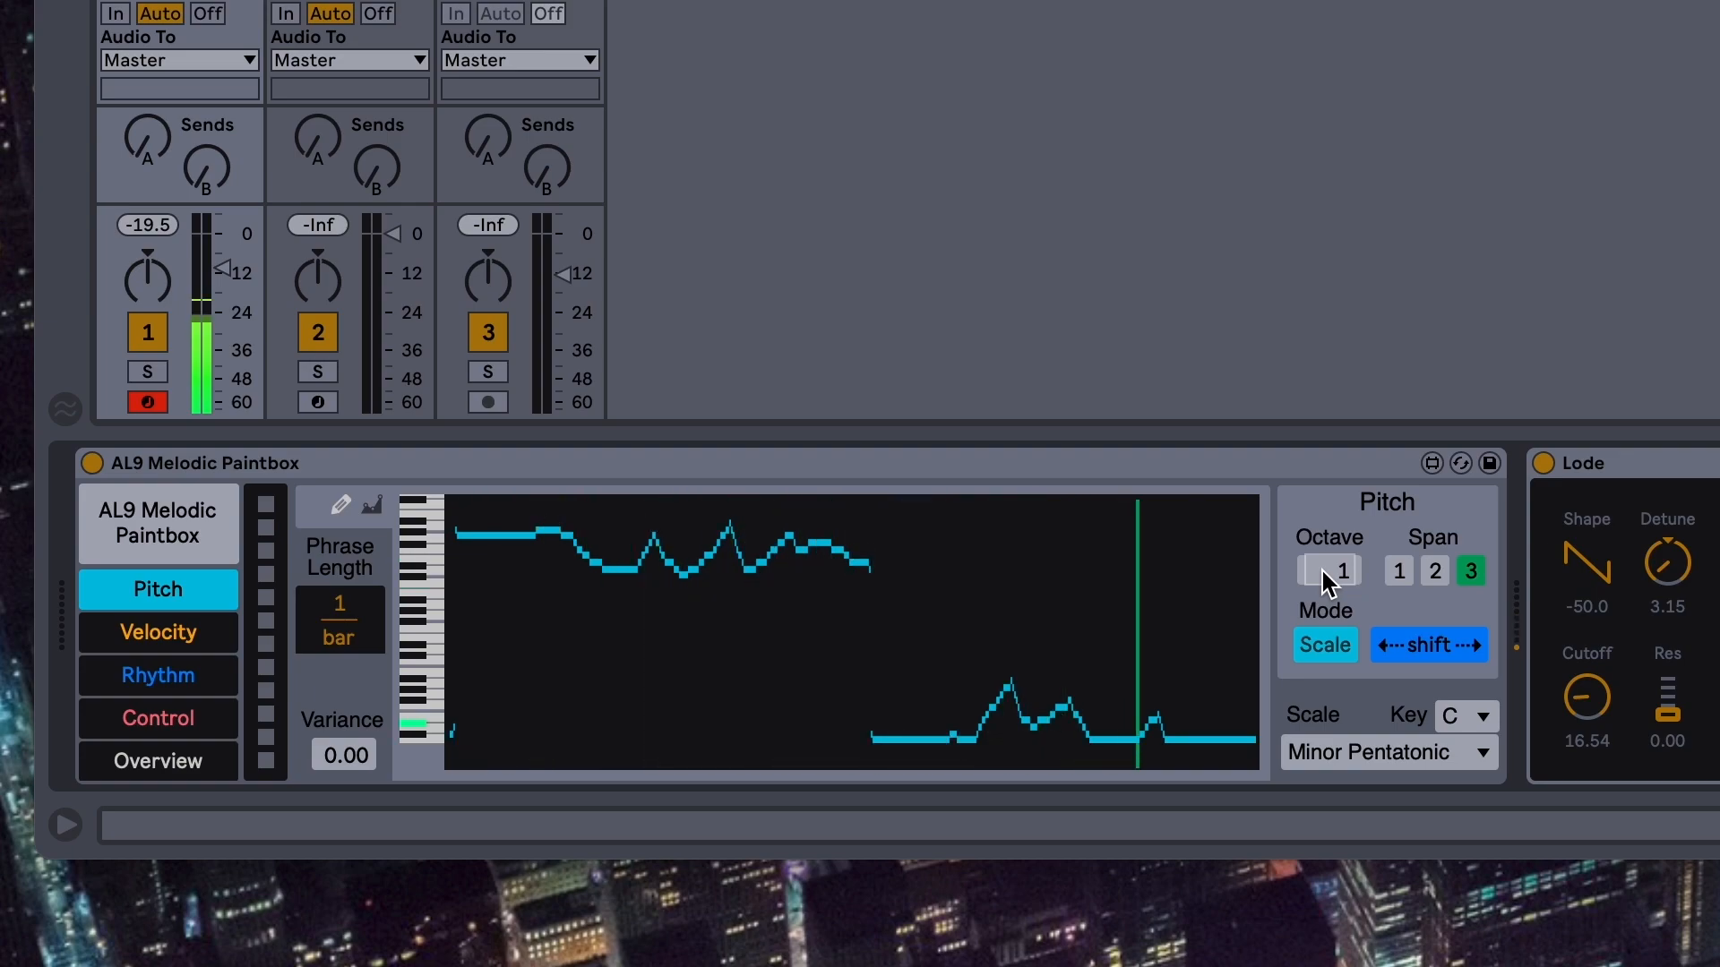
scroll(1329, 583, up, 2)
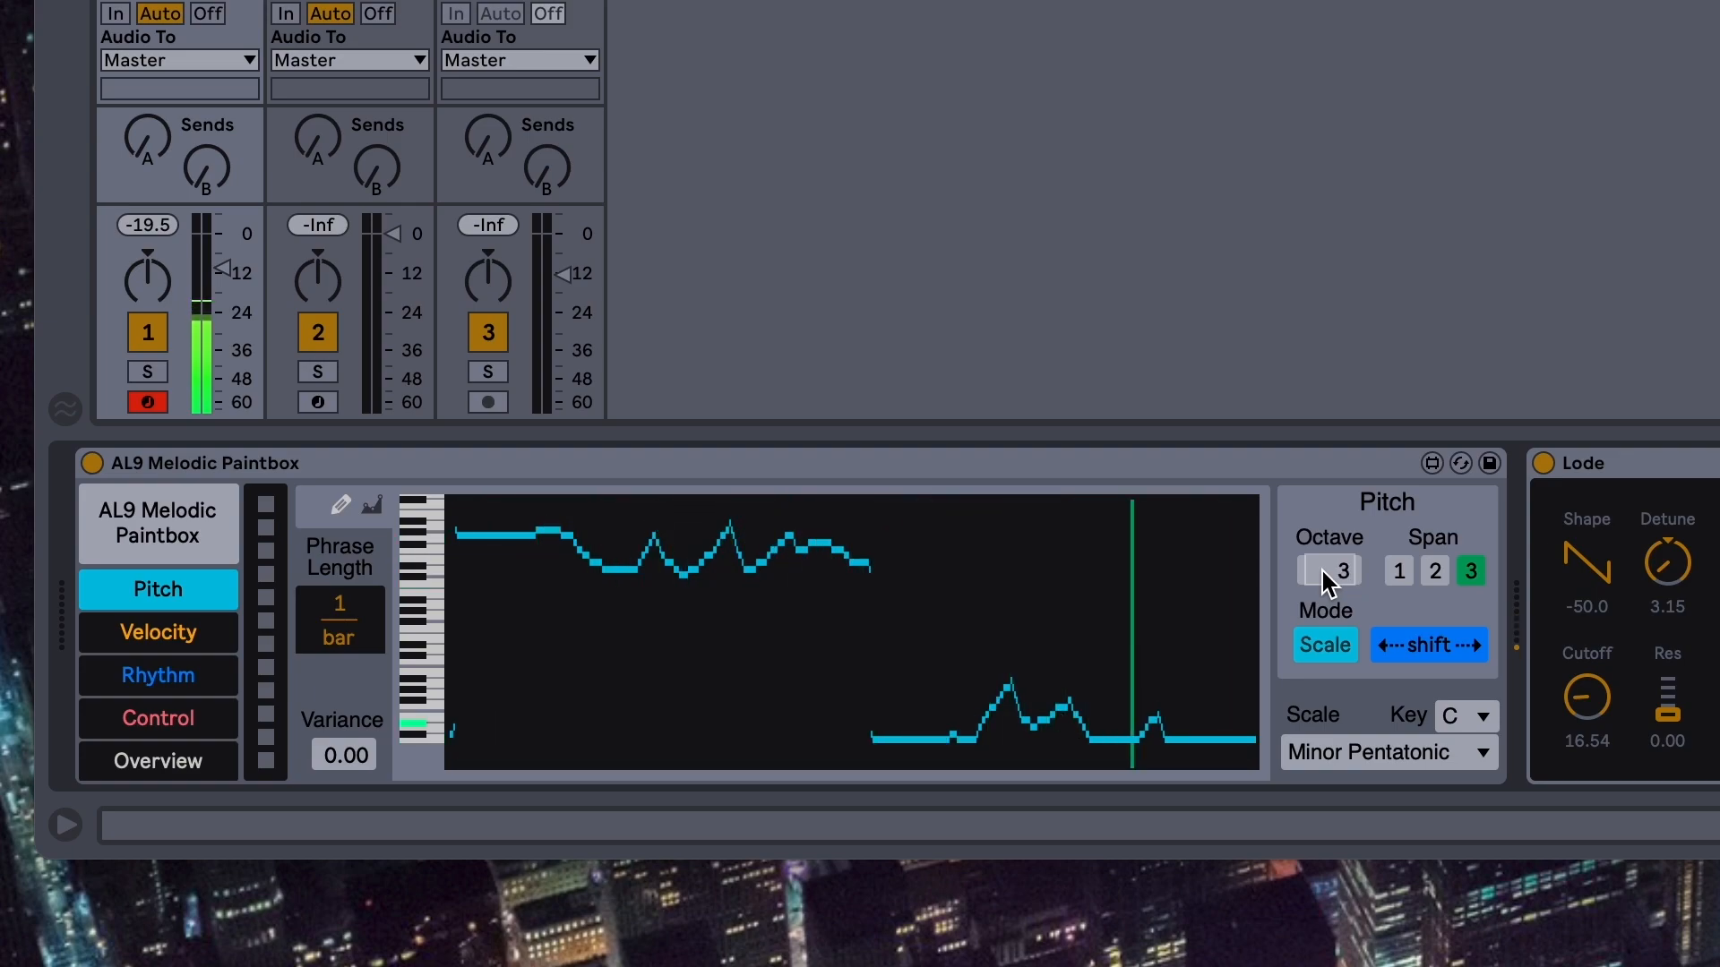
scroll(1329, 583, down, 1)
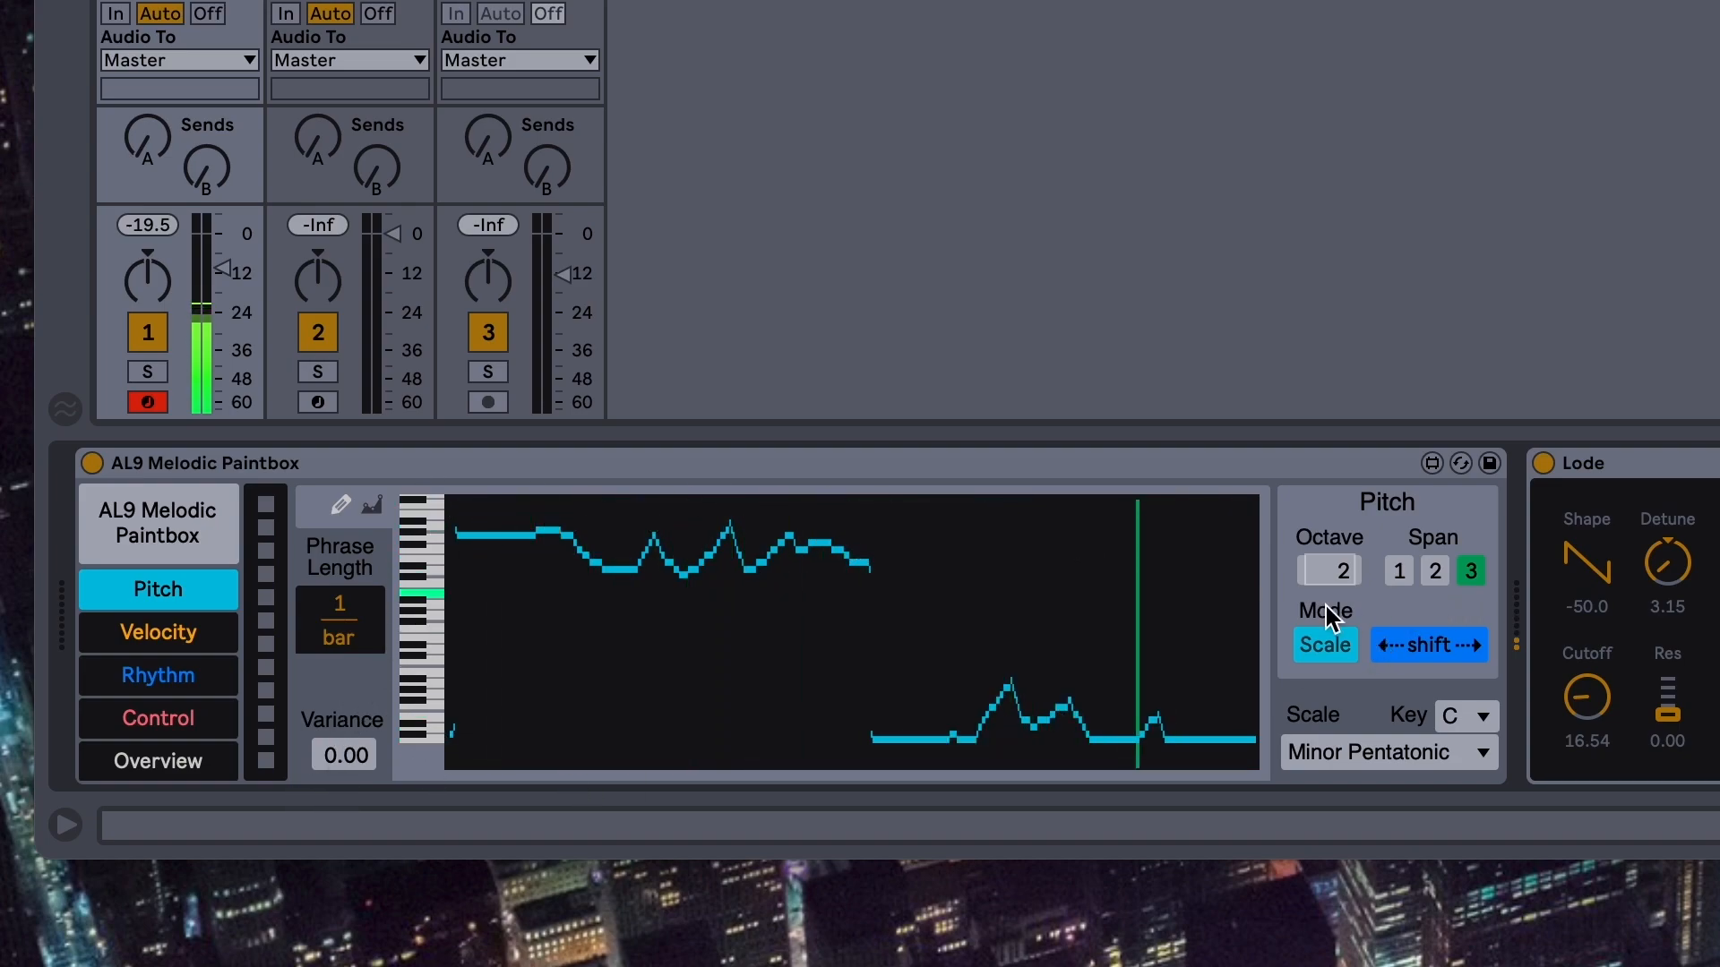
Try pitch spans of 2 octaves and 1 octave, and return the span to 3
click(1435, 573)
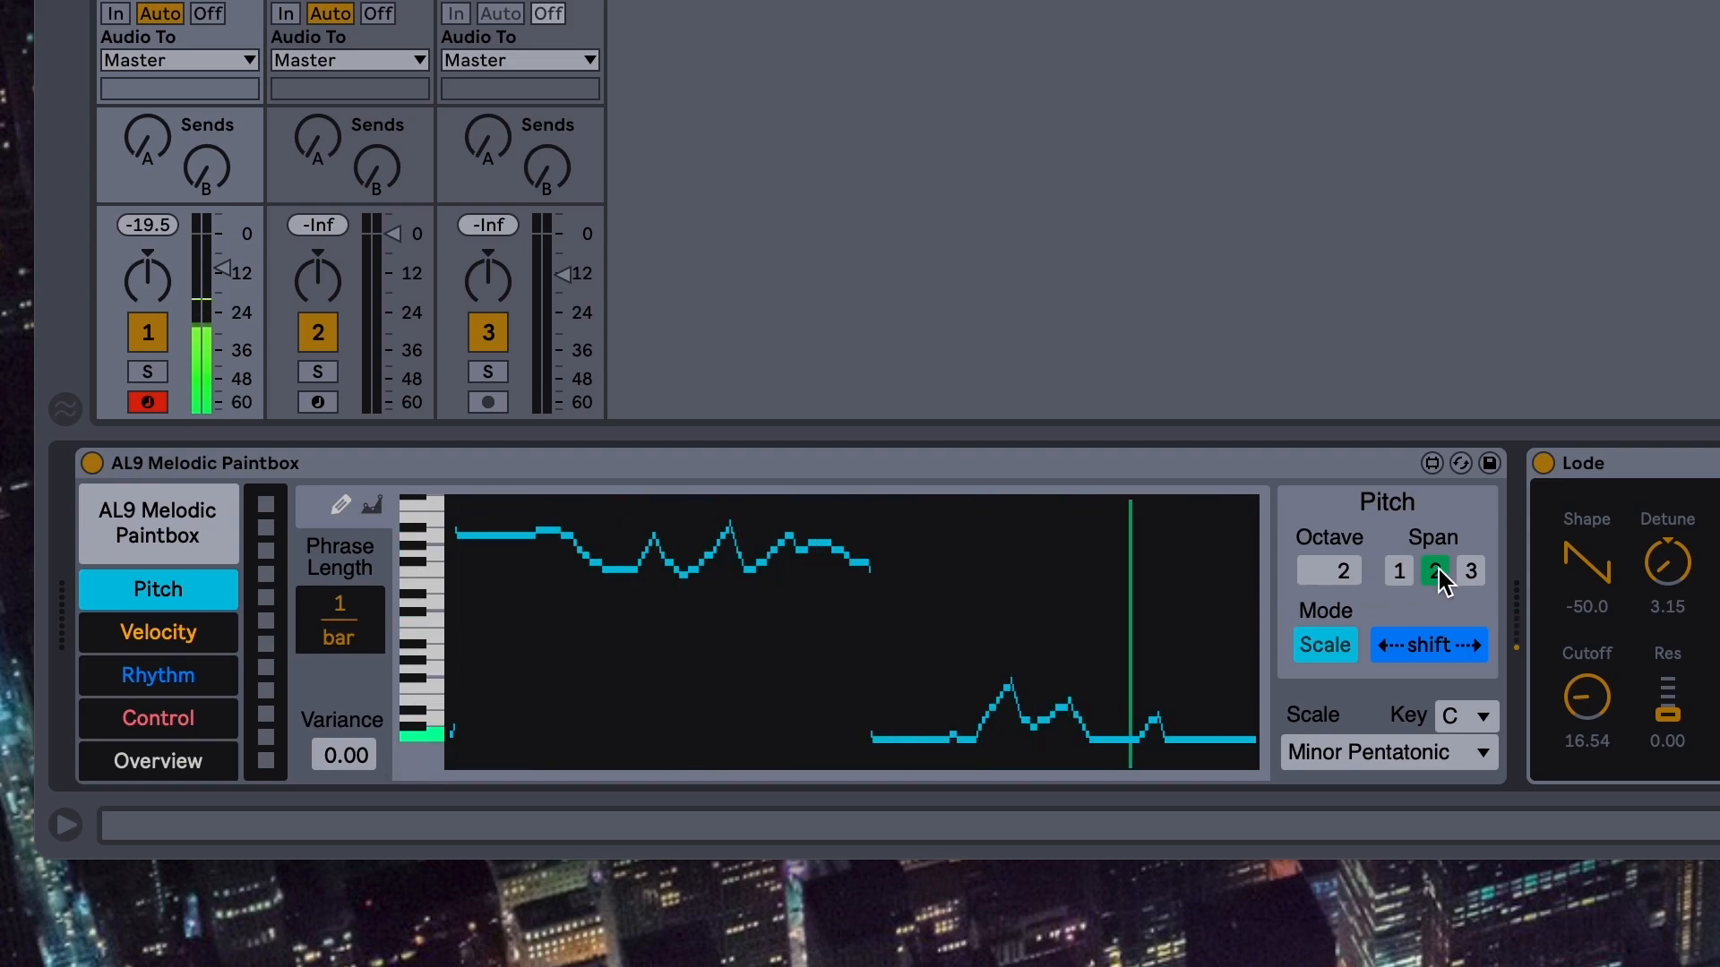
click(1400, 571)
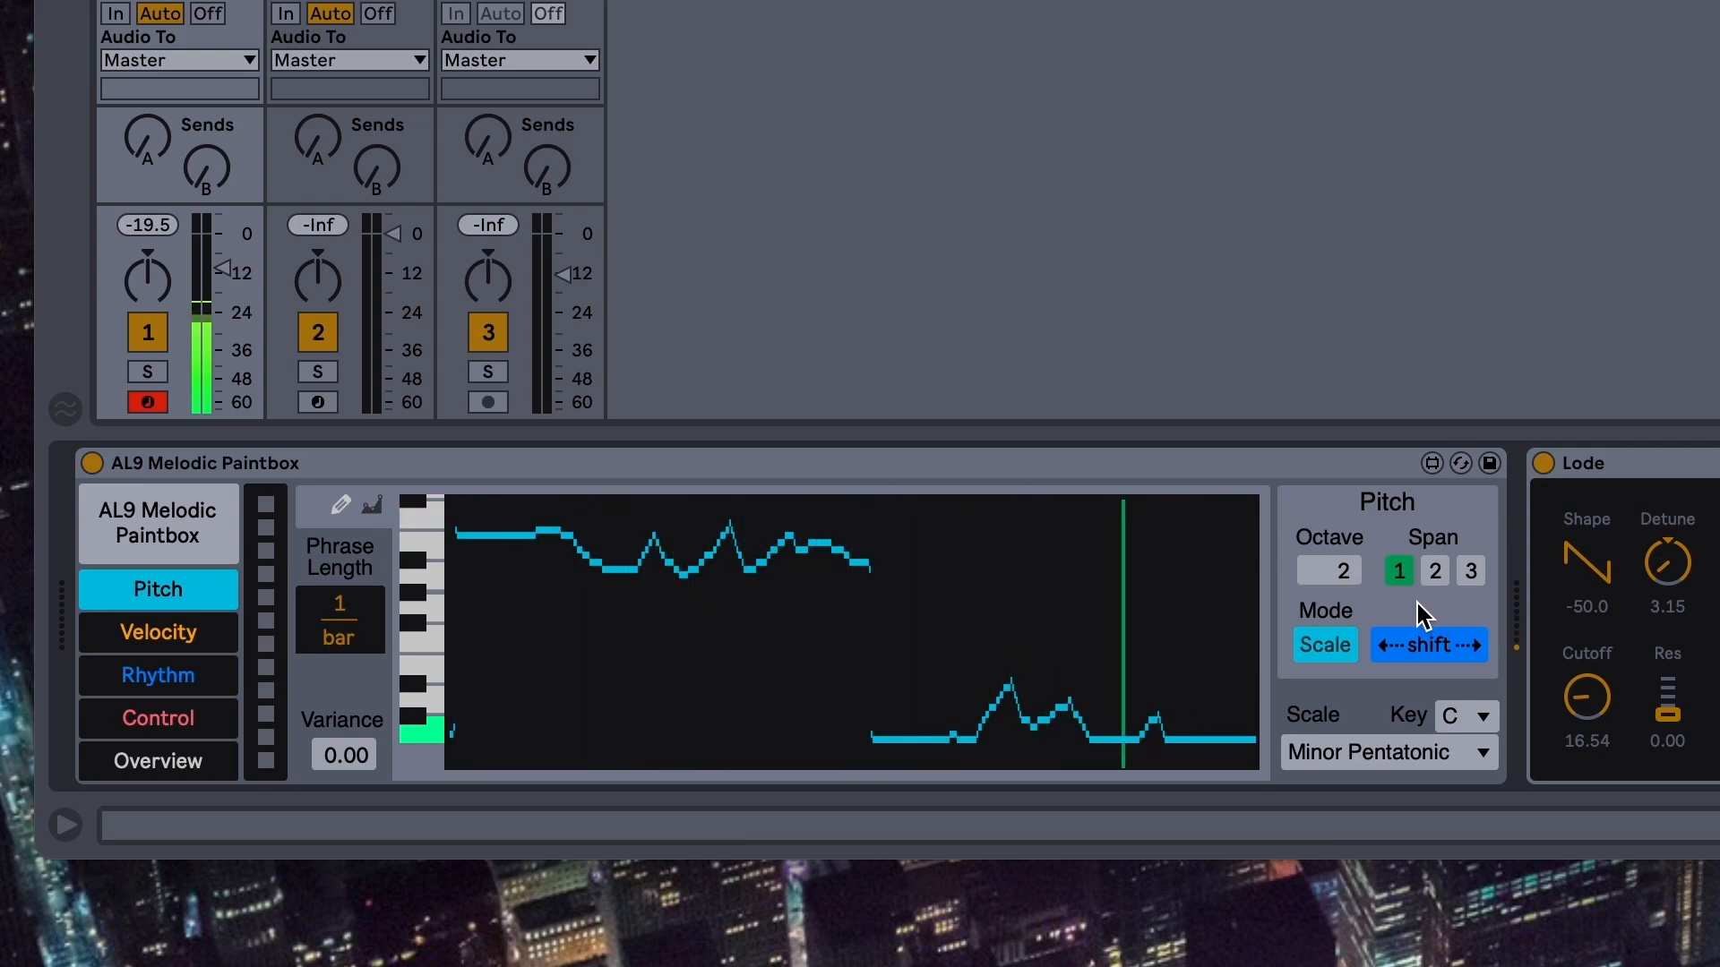
click(1471, 570)
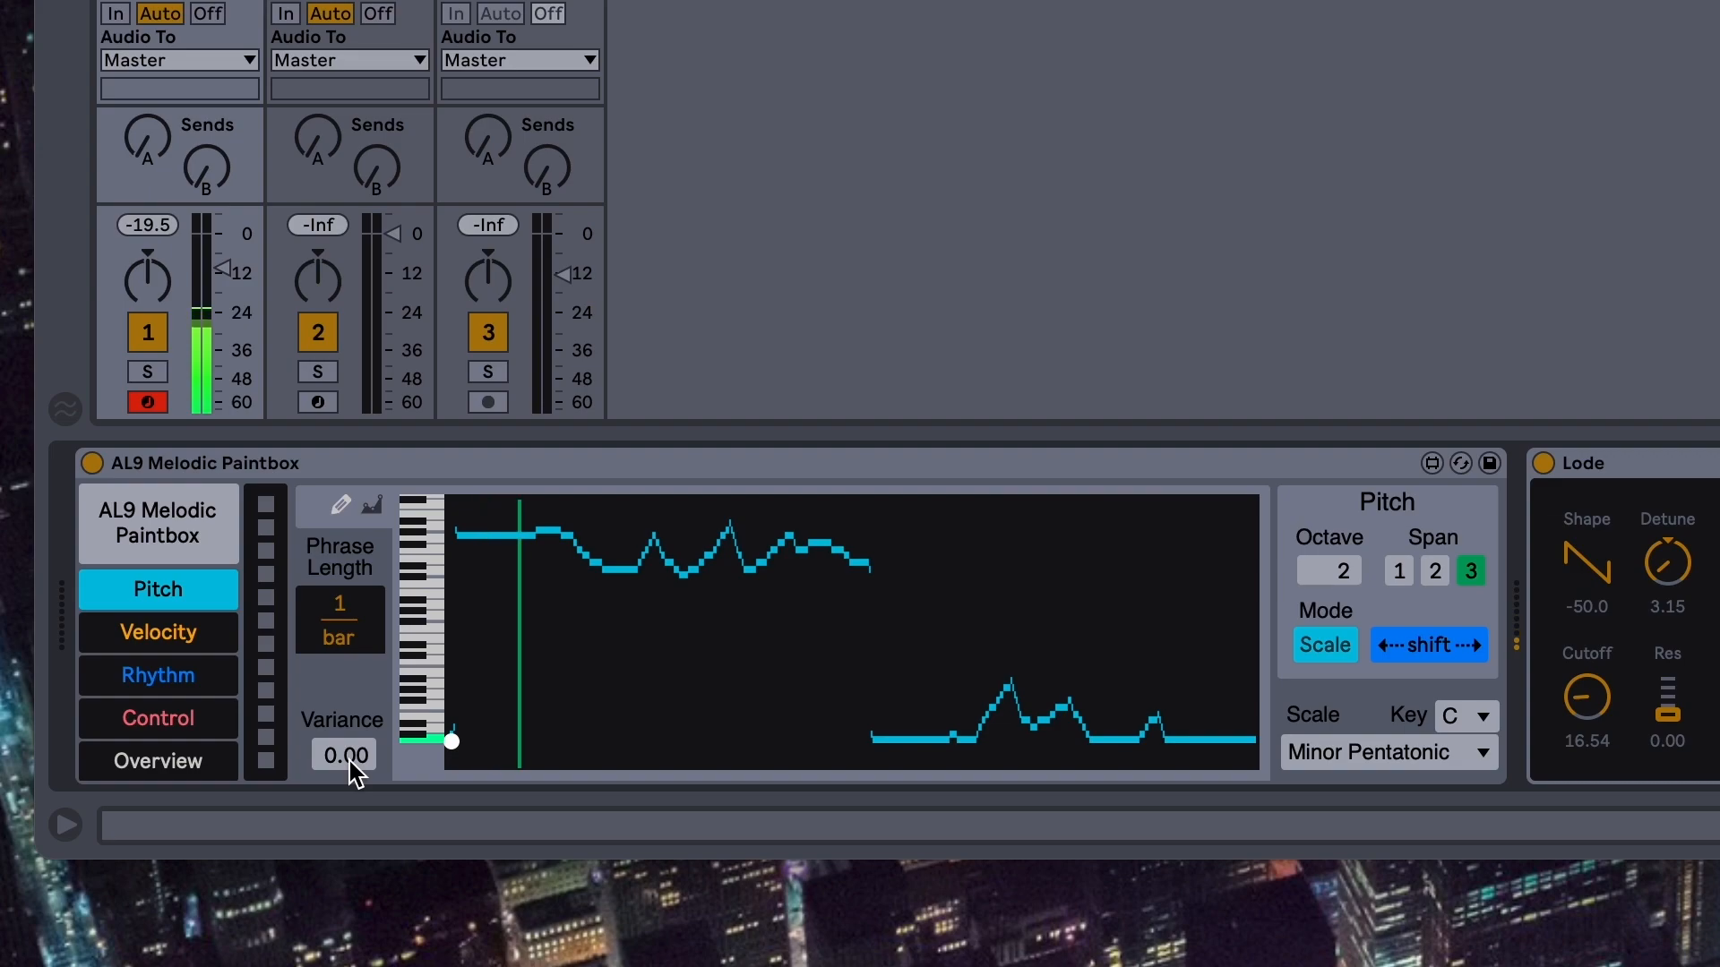
Set the pitch variance to 0.04
drag(352, 759, 351, 753)
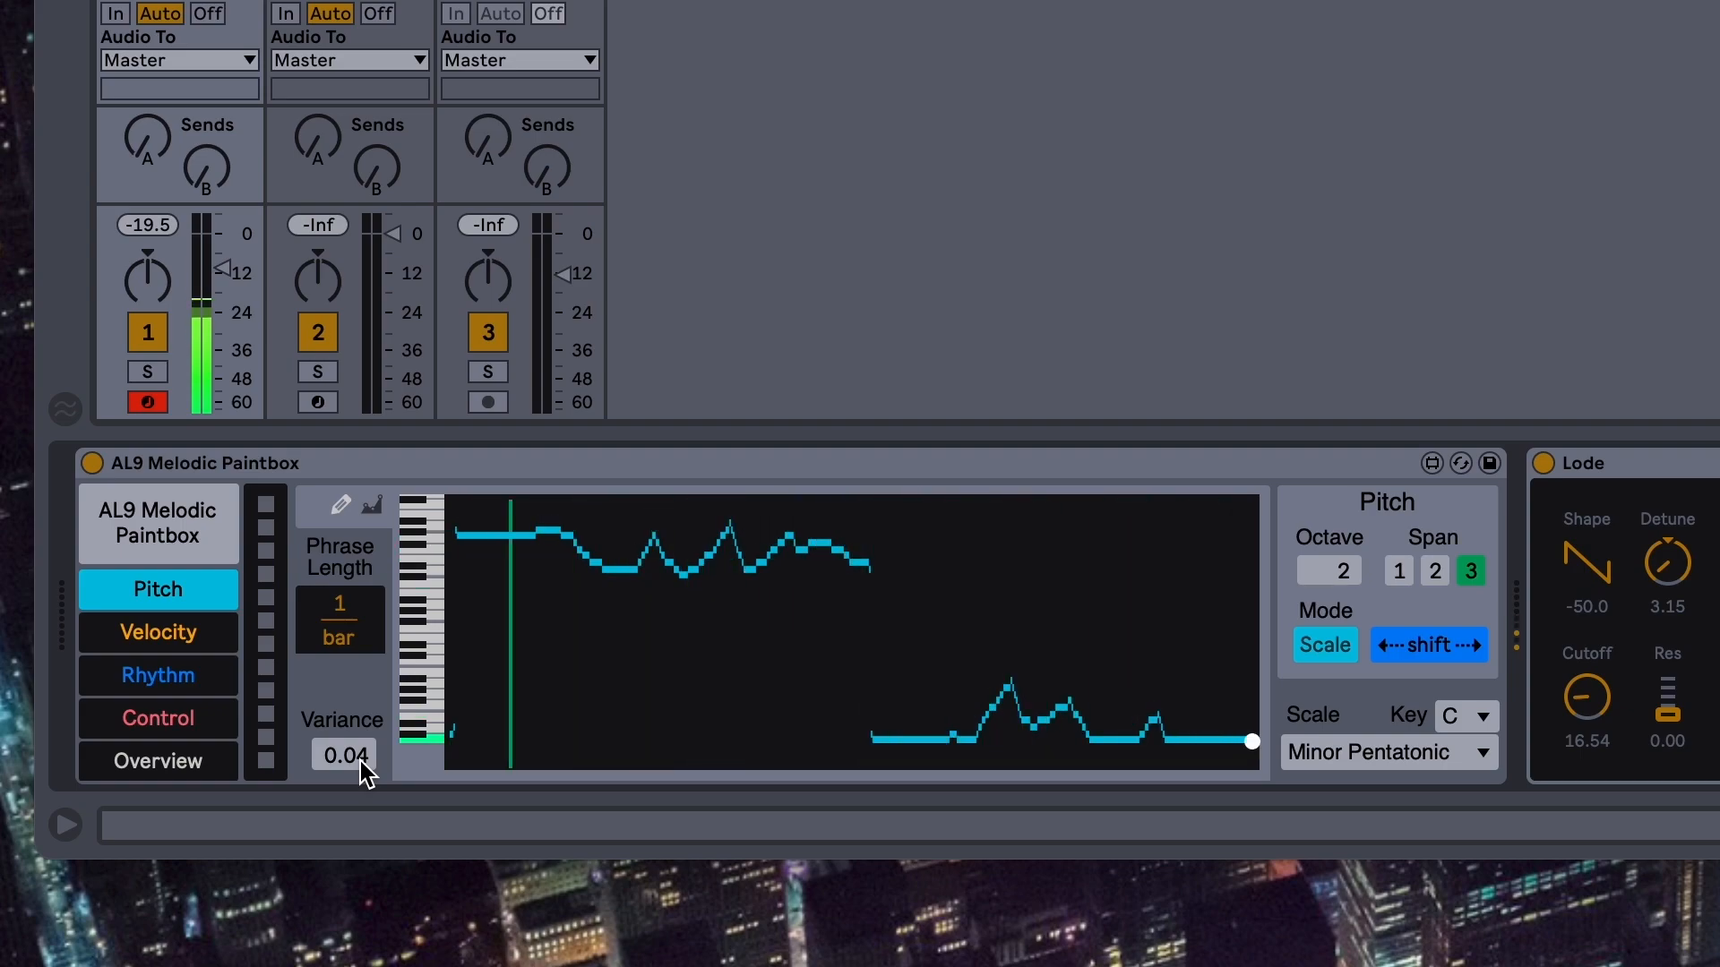
scroll(366, 772, up, 5)
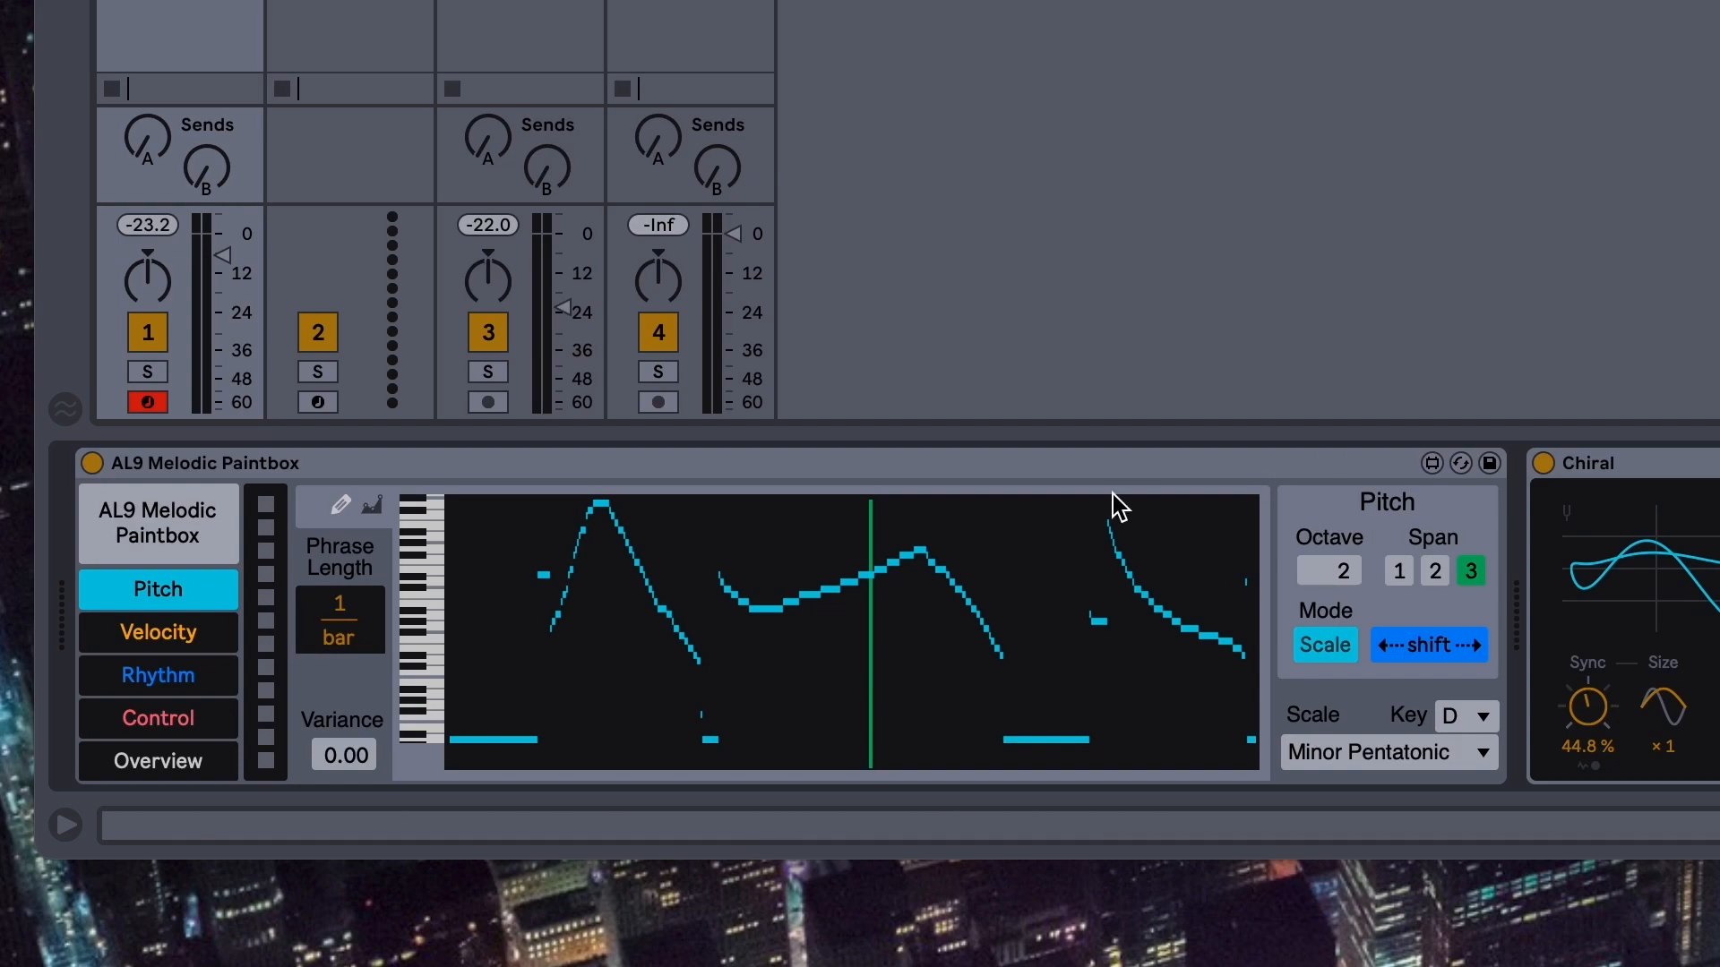
Show the rhythm lane, paint the whole phrase as 1/8d, and repaint all but a short middle section as 1/8
click(143, 695)
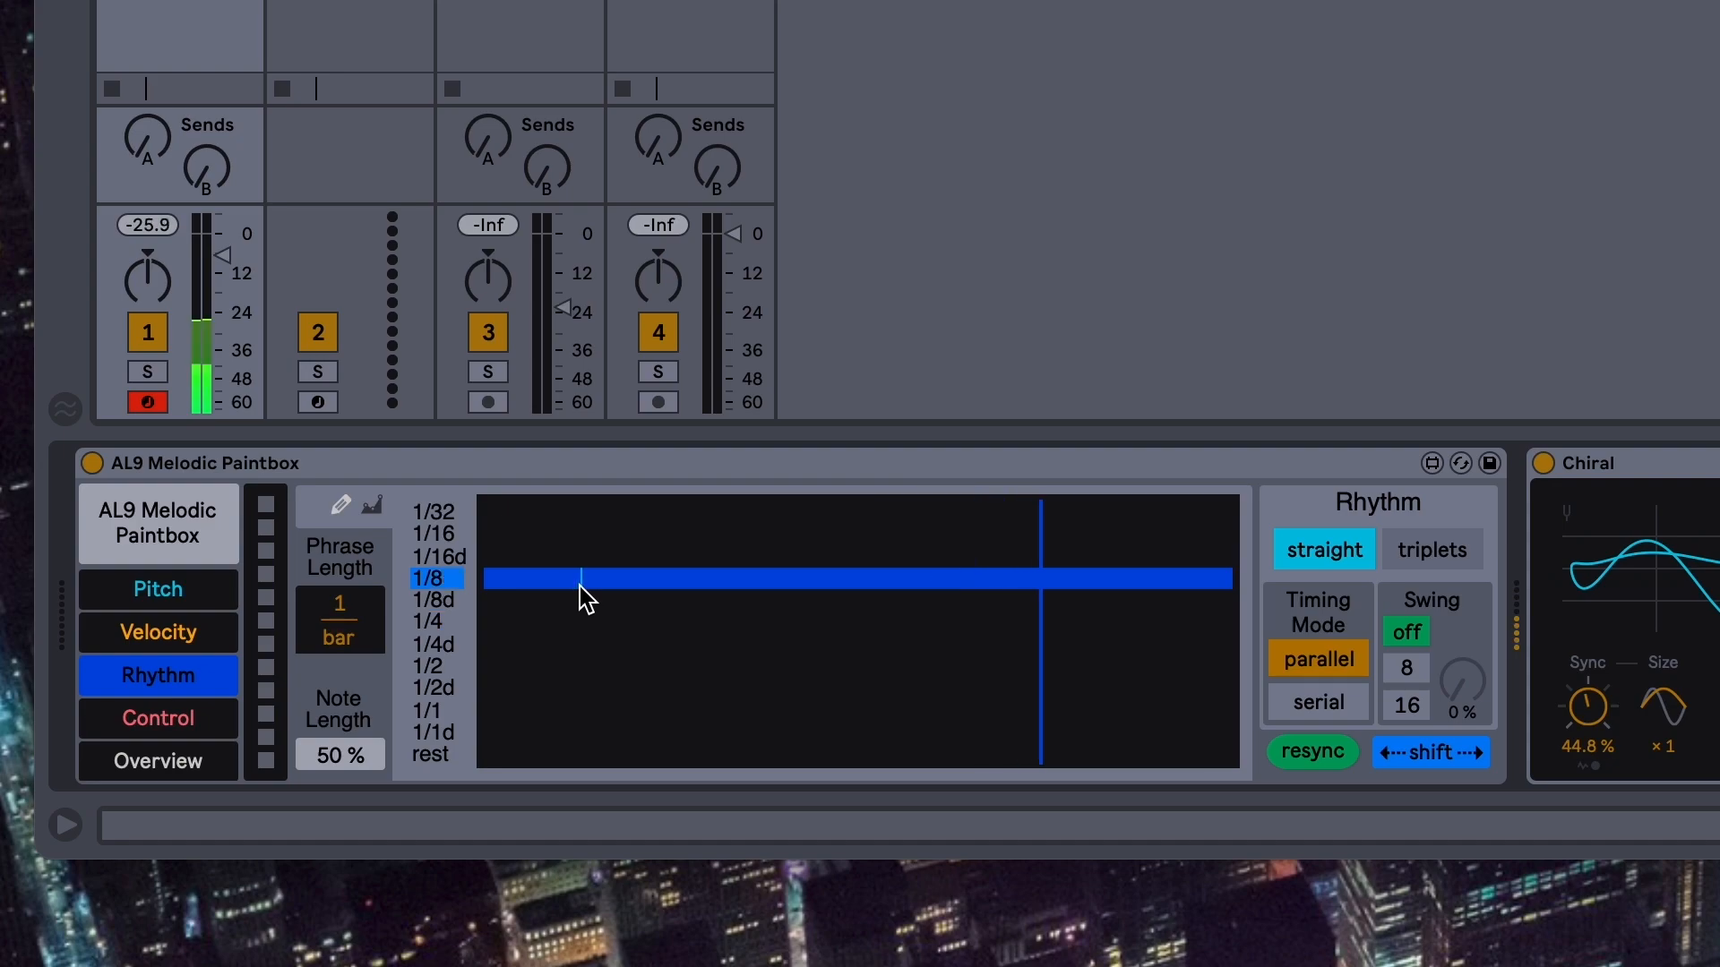
click(653, 600)
mouse_move(561, 602)
mouse_down()
mouse_move(469, 607)
mouse_move(1228, 594)
mouse_up()
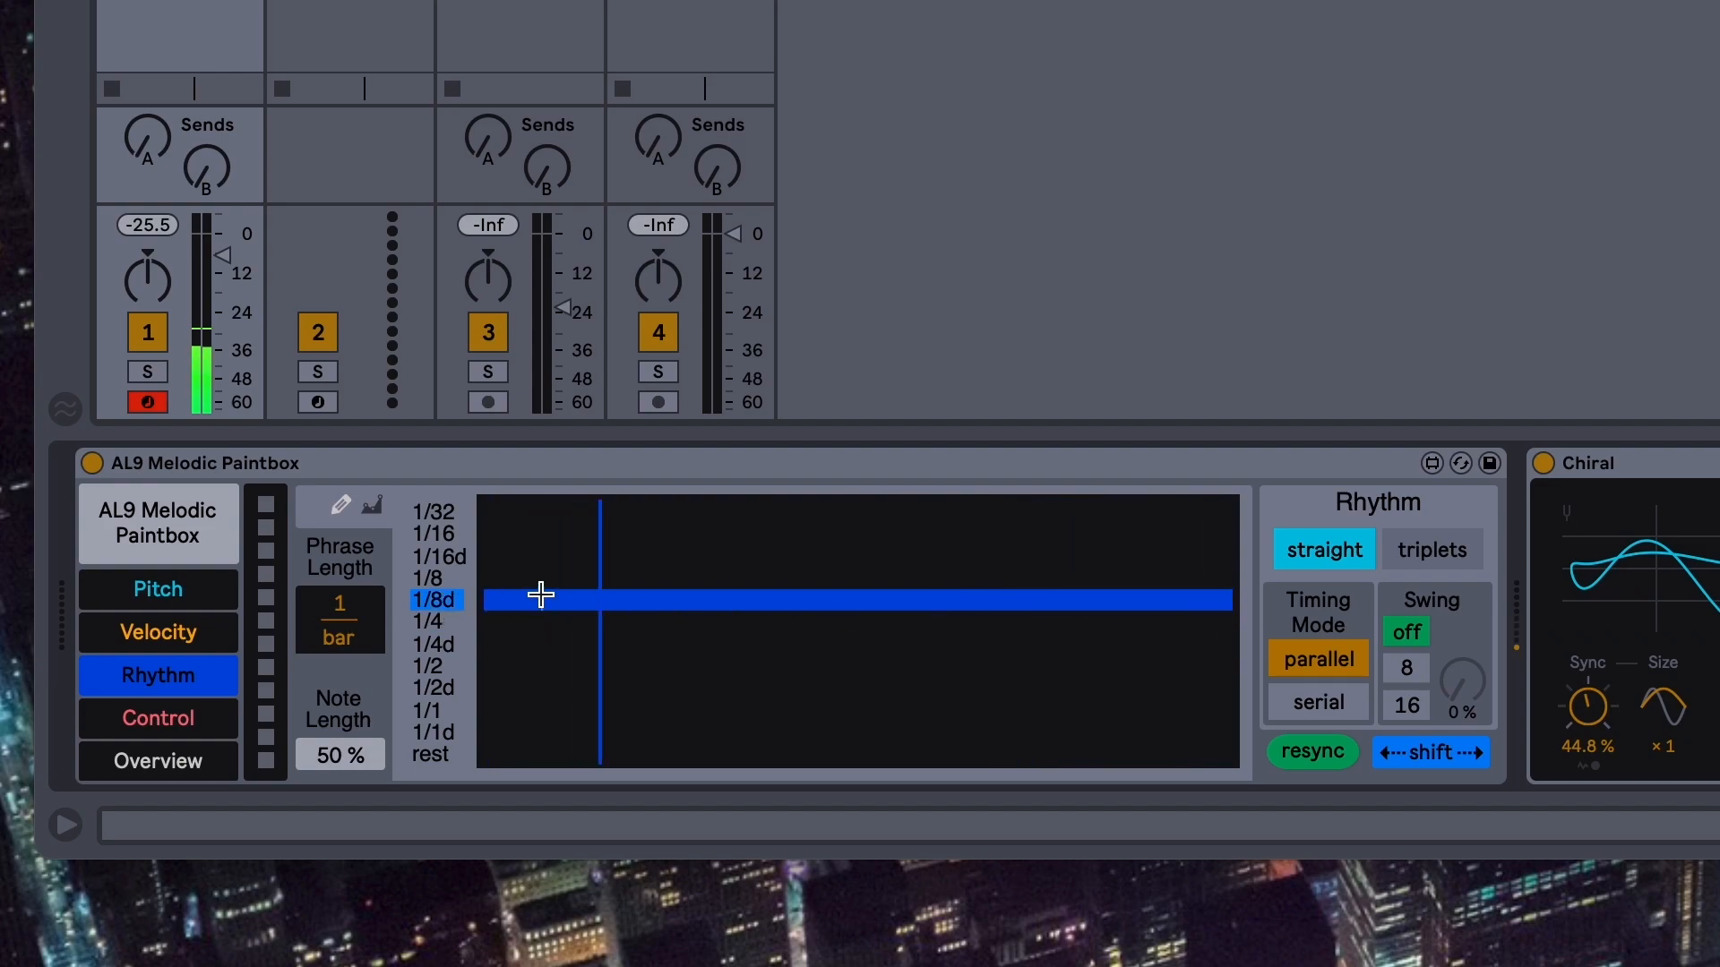
click(729, 575)
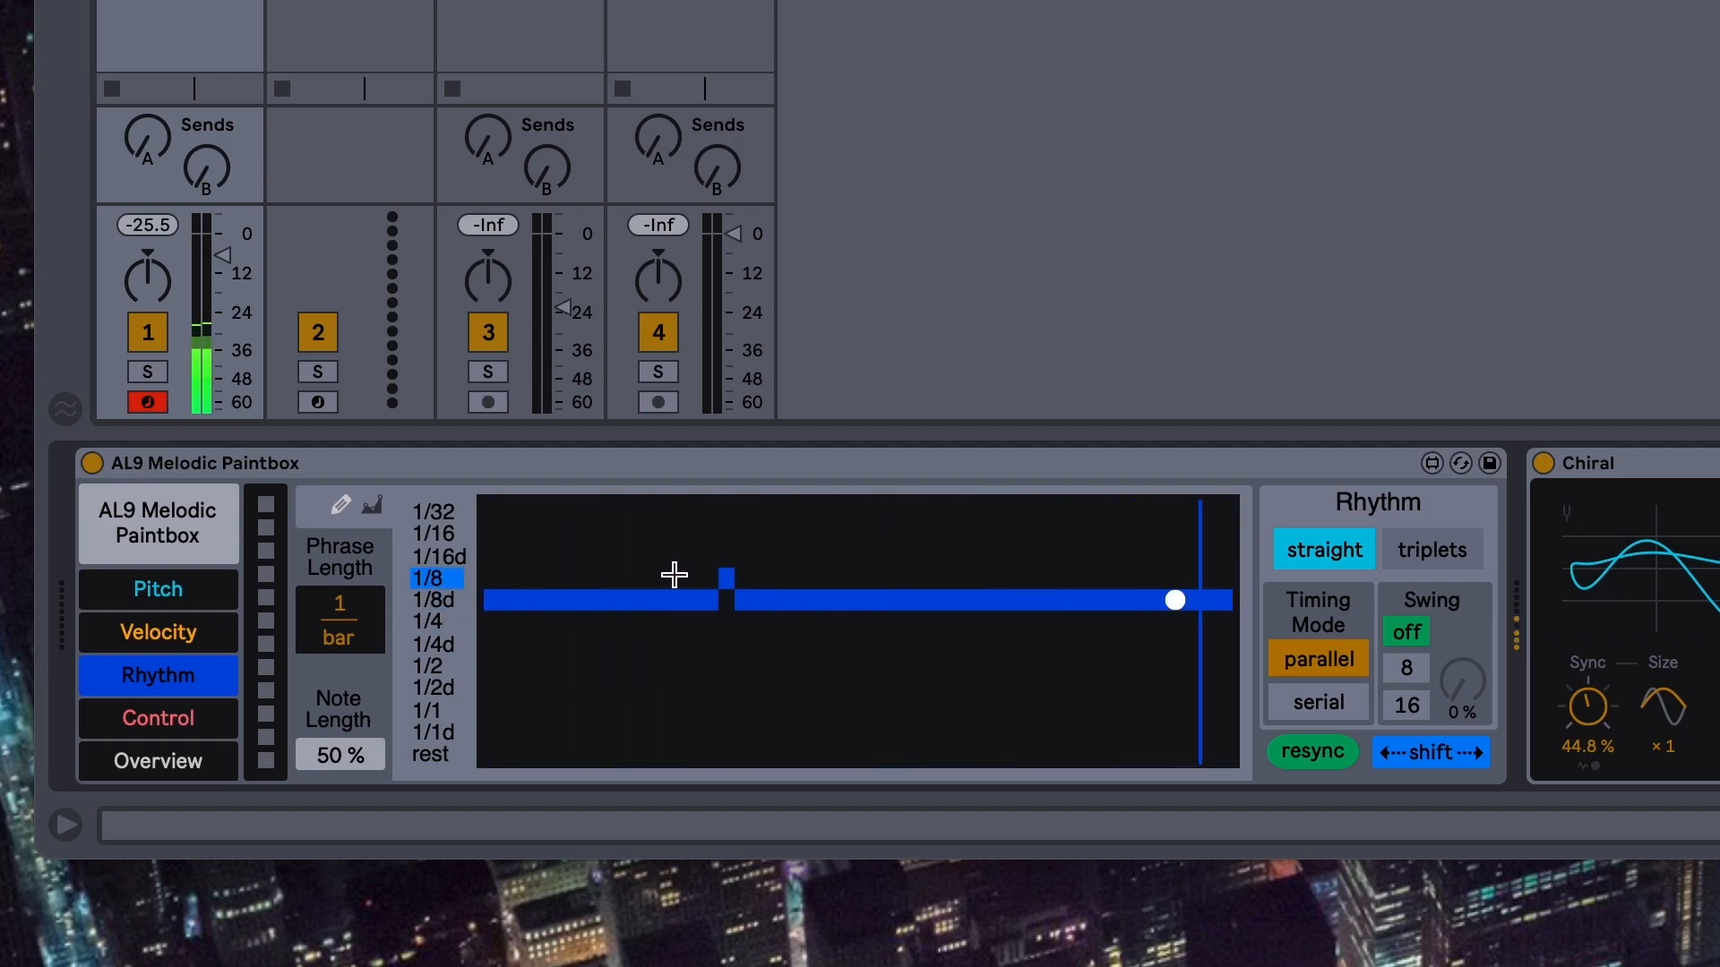
drag(693, 575, 433, 576)
drag(819, 573, 1229, 578)
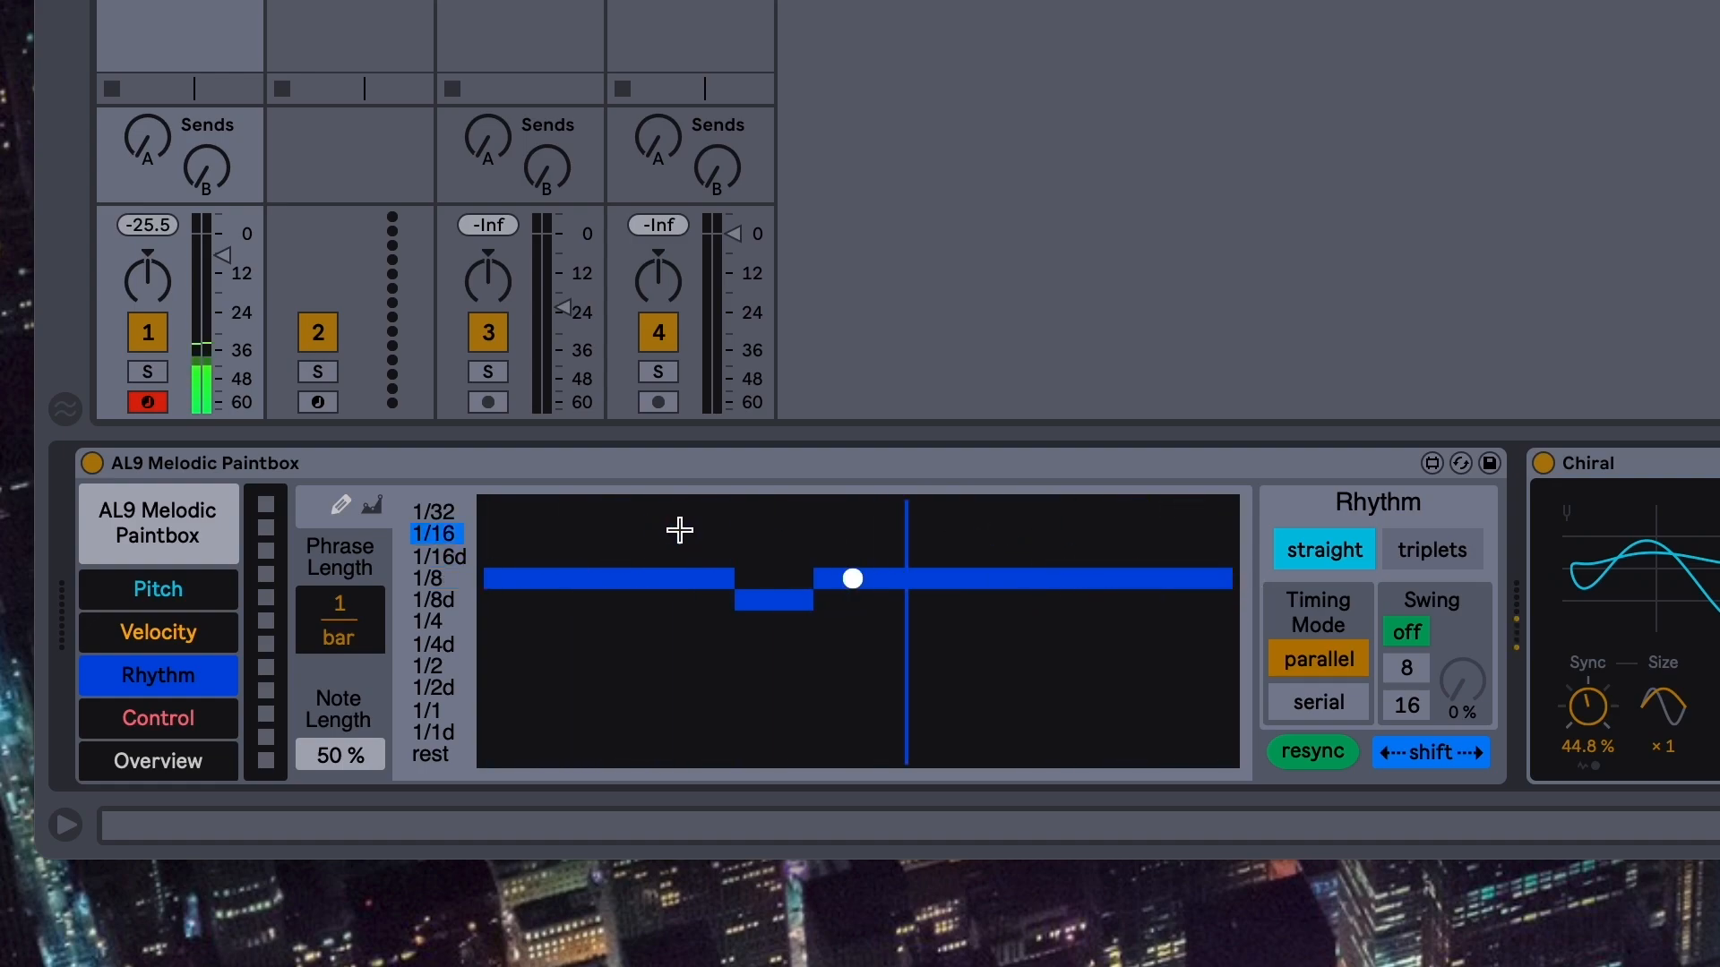
Paint three 1/16 sections into the rhythm lane: one before the middle, one after it, and one at the phrase's end
drag(680, 530, 630, 529)
drag(896, 534, 952, 534)
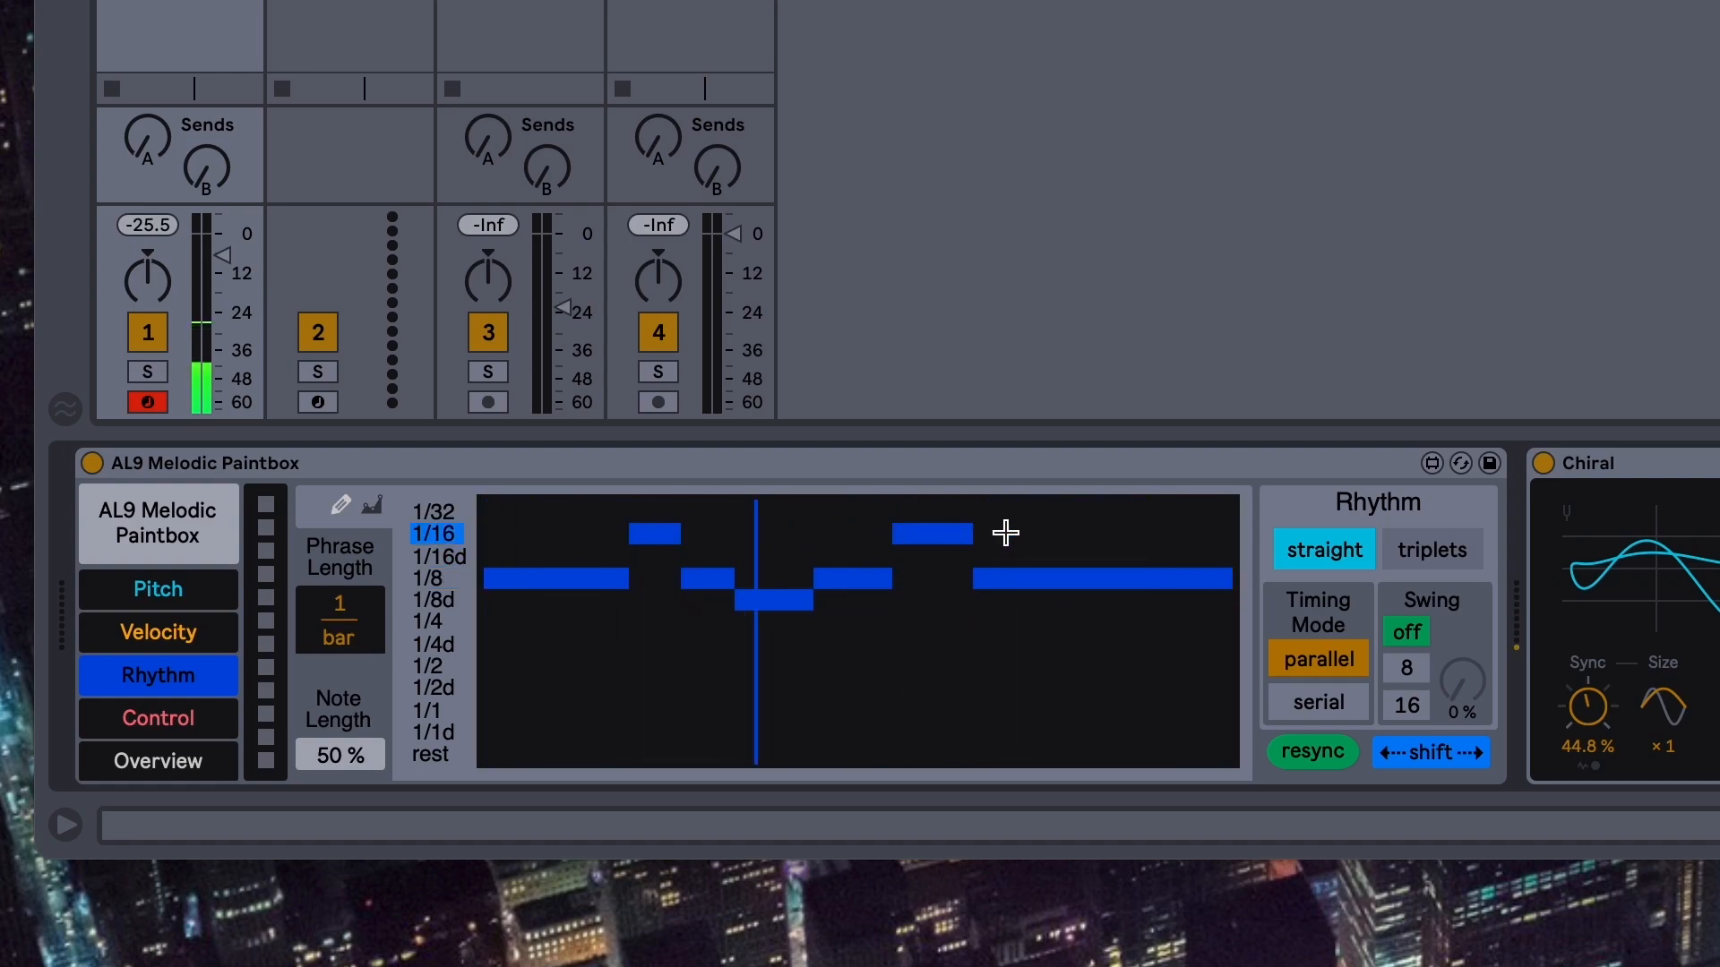
drag(1082, 533, 1235, 534)
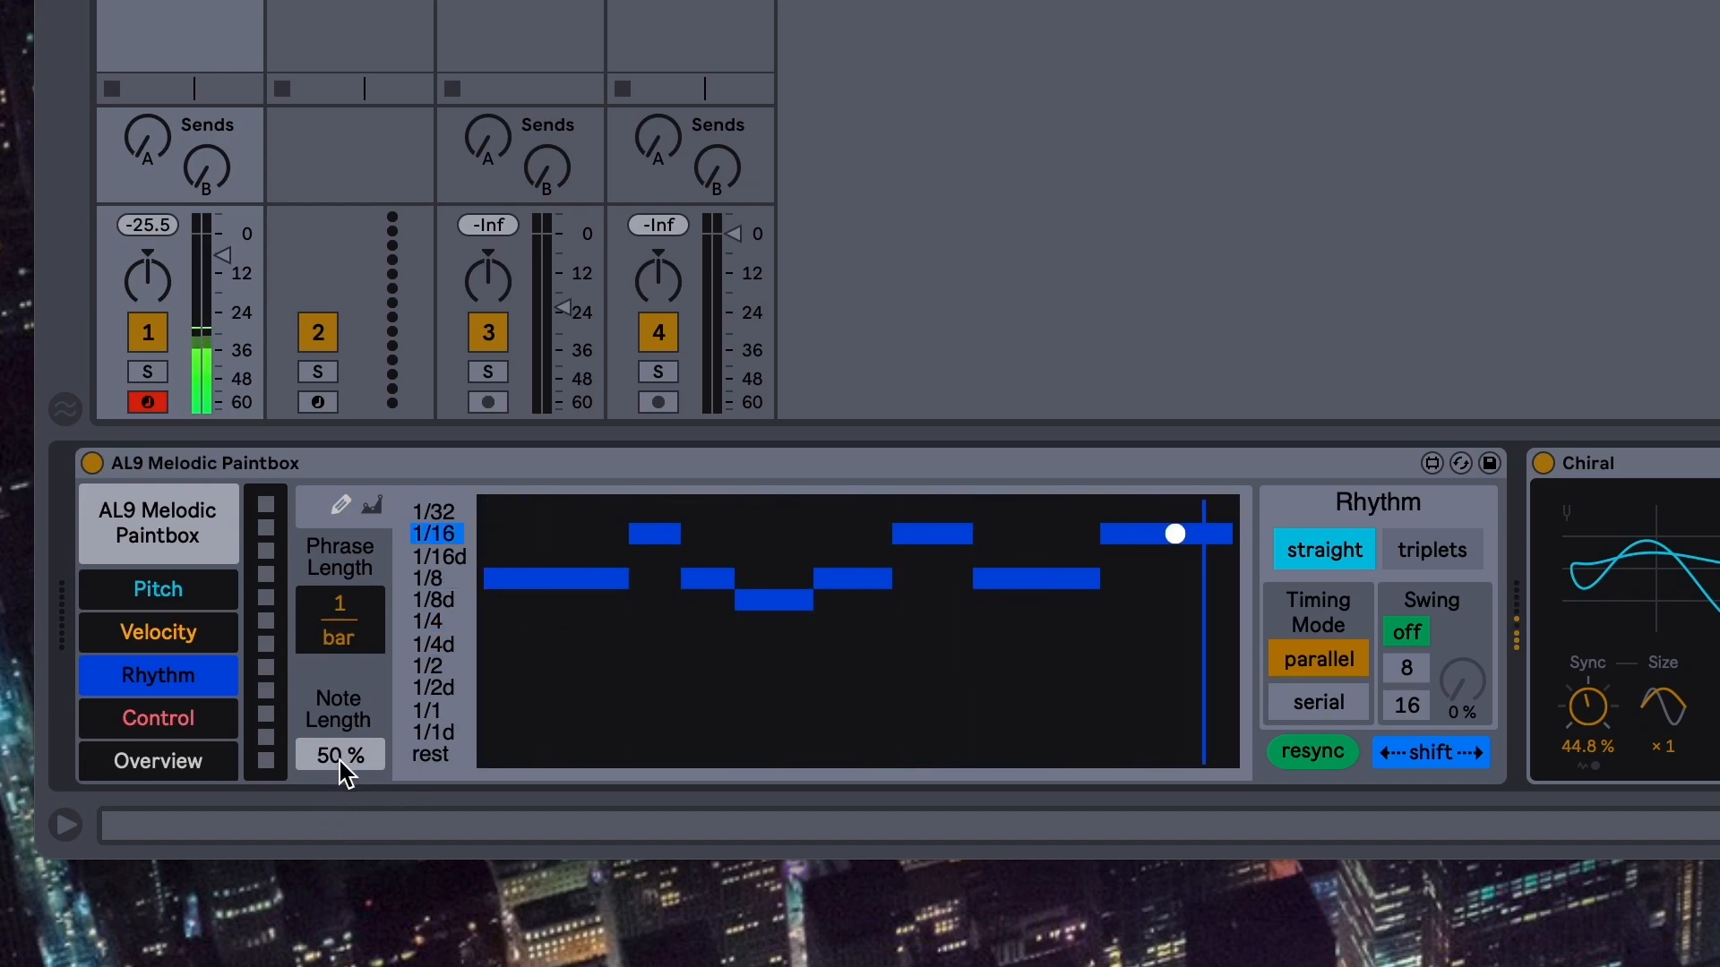
Try note lengths of 96% and 0%, and return the note length to 50%
drag(346, 755, 345, 673)
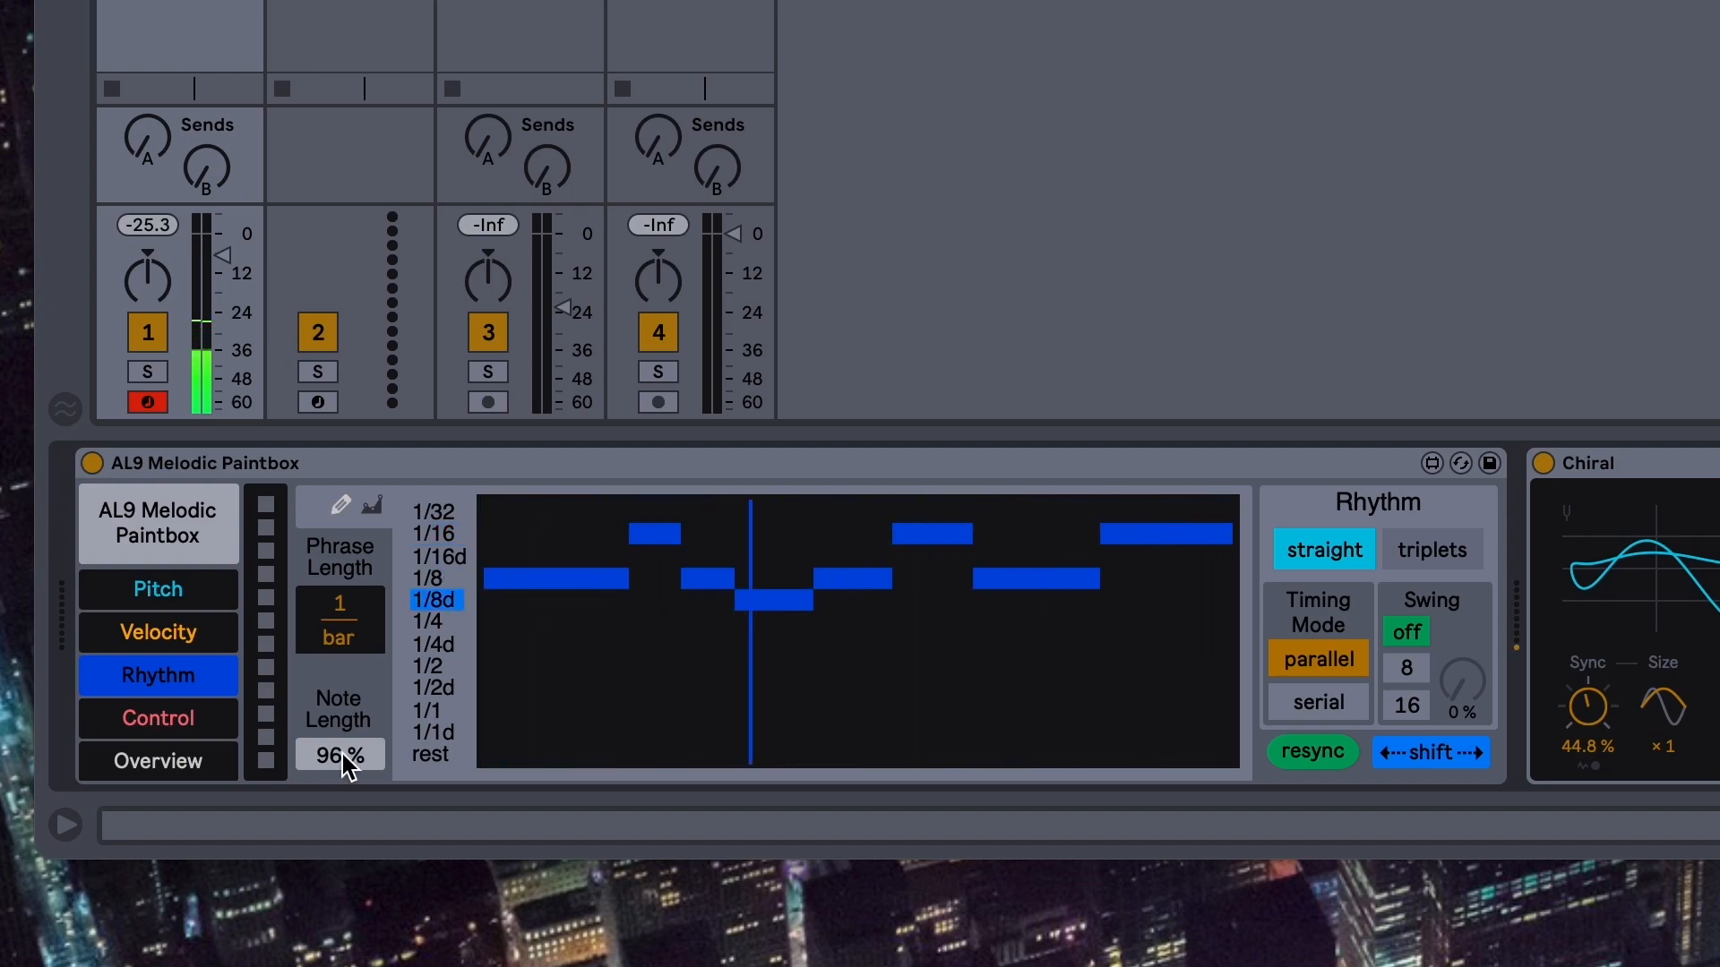
drag(349, 755, 344, 609)
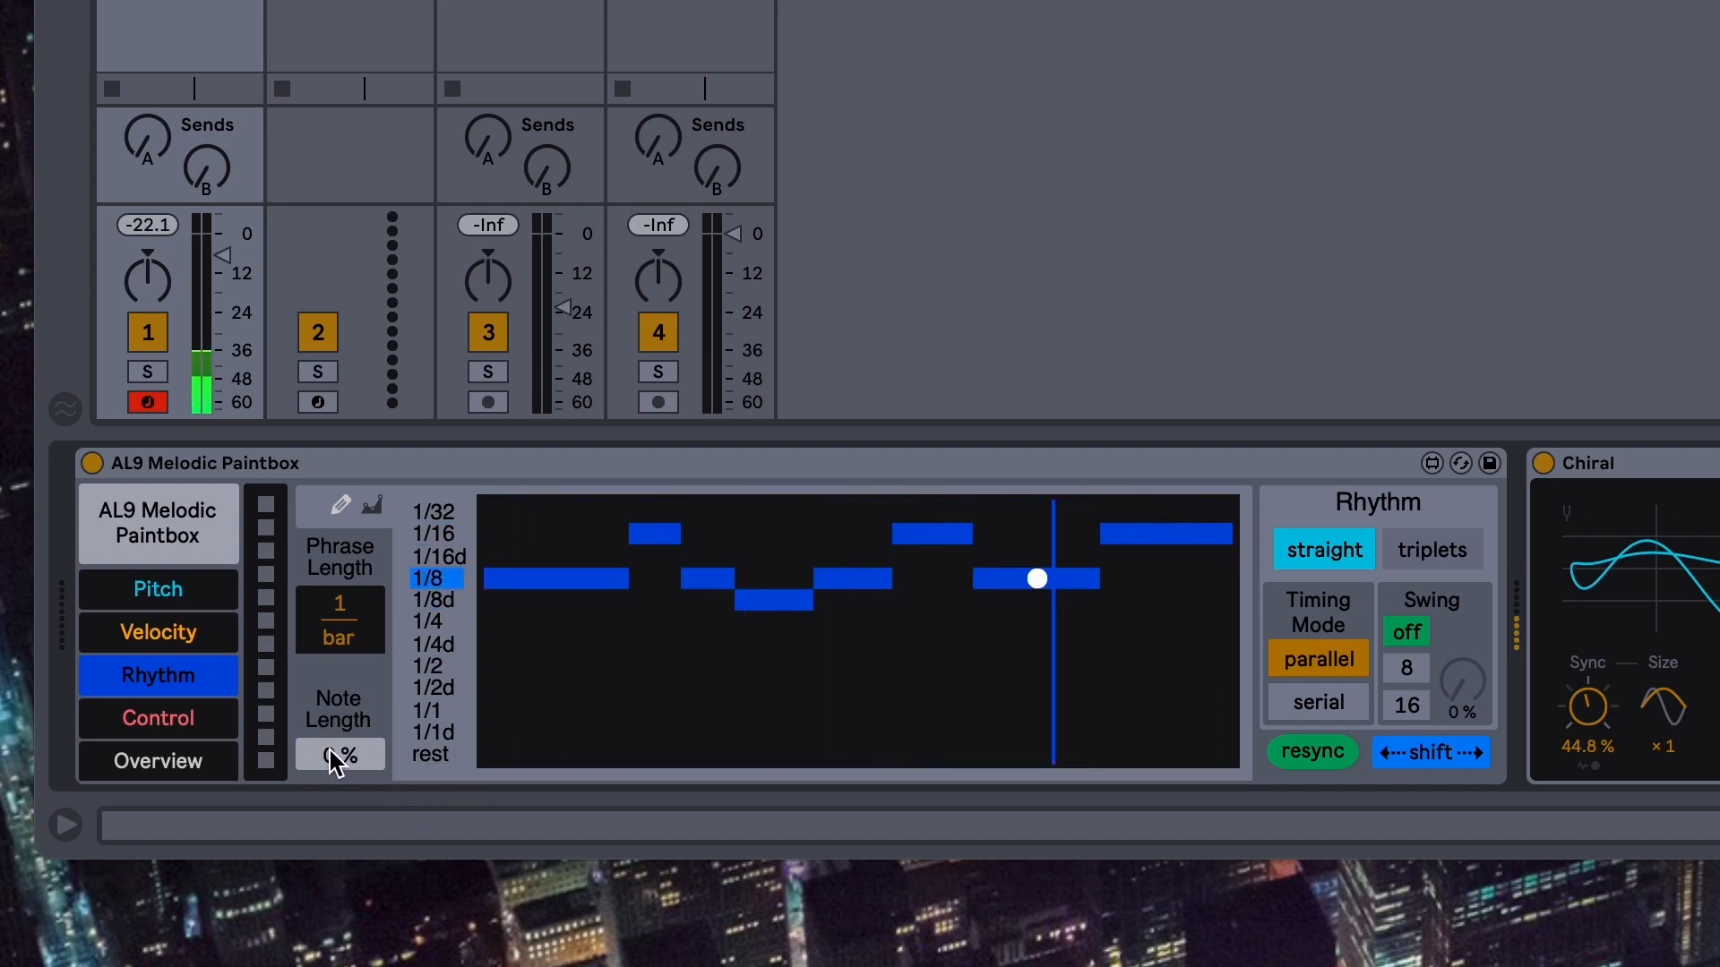
drag(340, 755, 341, 721)
drag(340, 721, 340, 730)
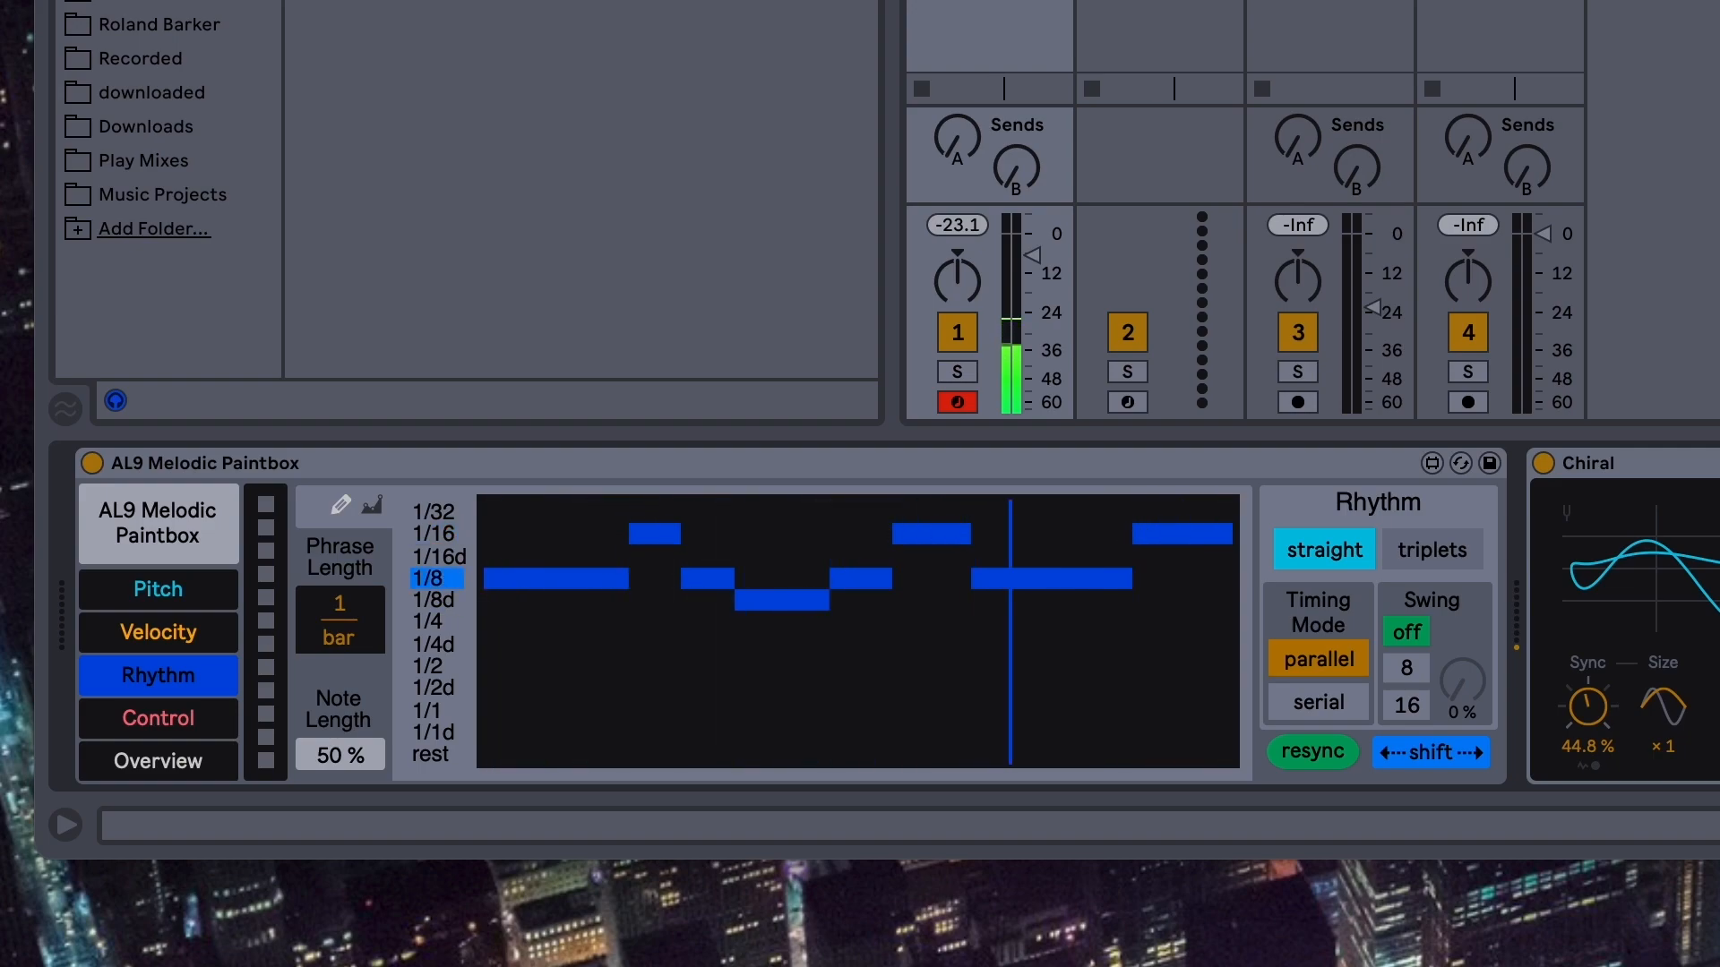
Launch the clip on track 3 alongside the sequence, and reselect track 1 to show its device
click(1330, 27)
click(990, 27)
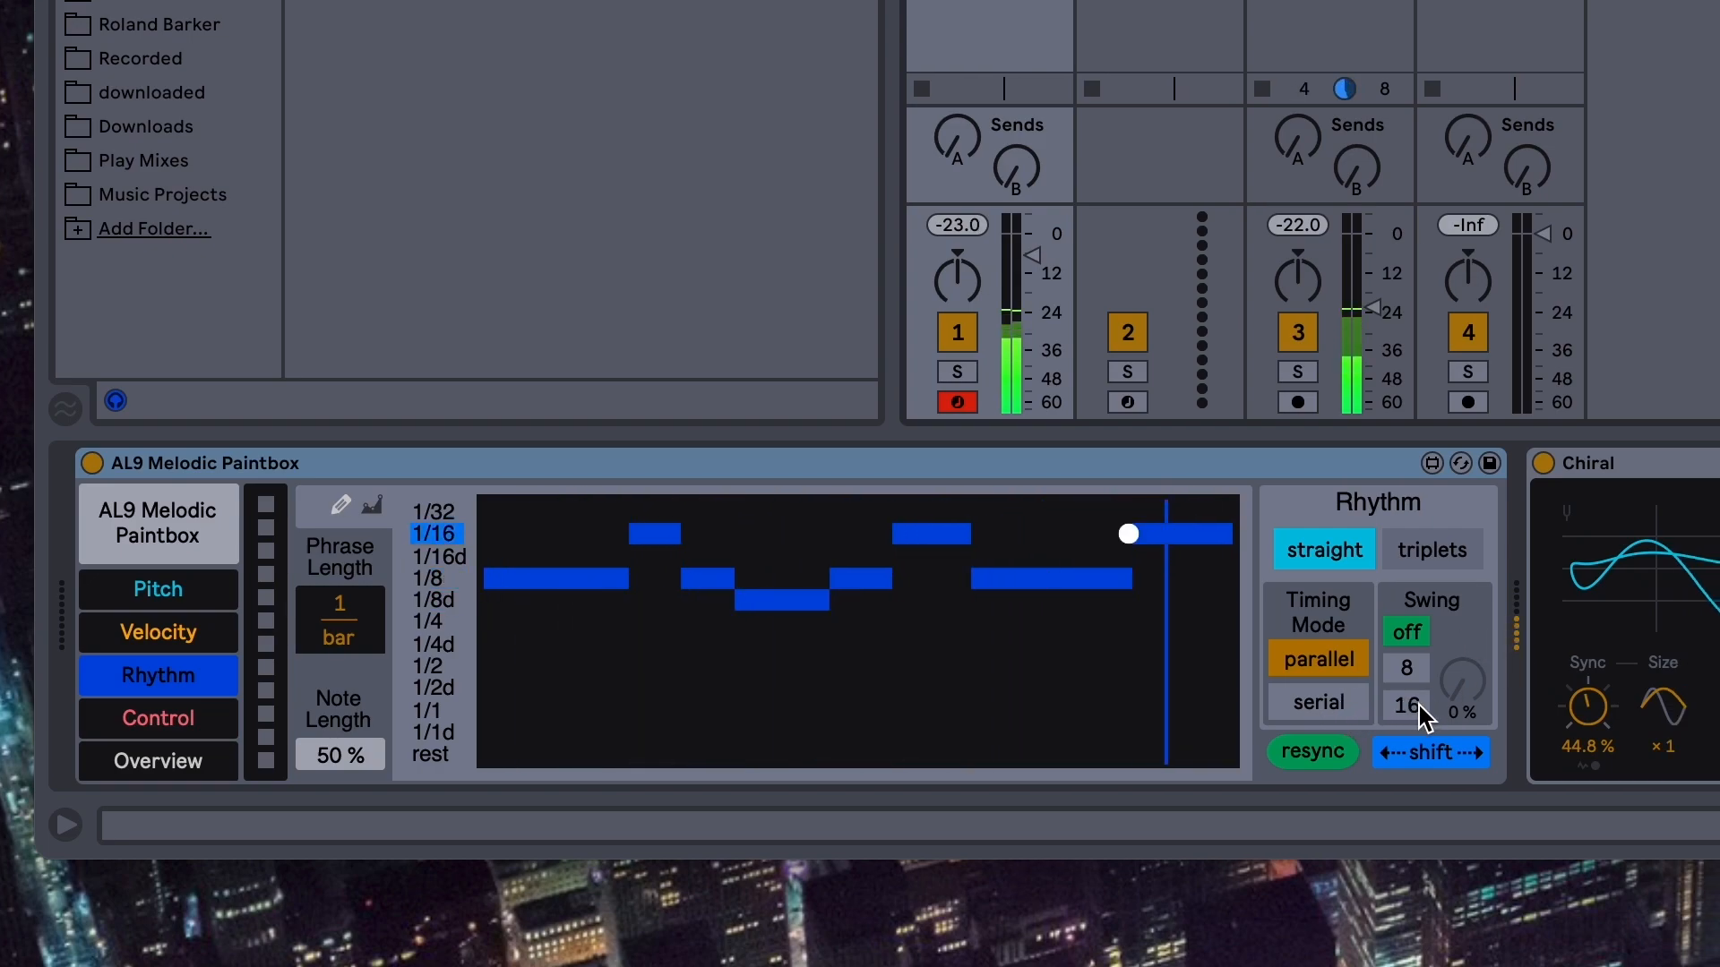
Apply 16 swing at 32% to the rhythm, comparing it with swing off
click(1408, 706)
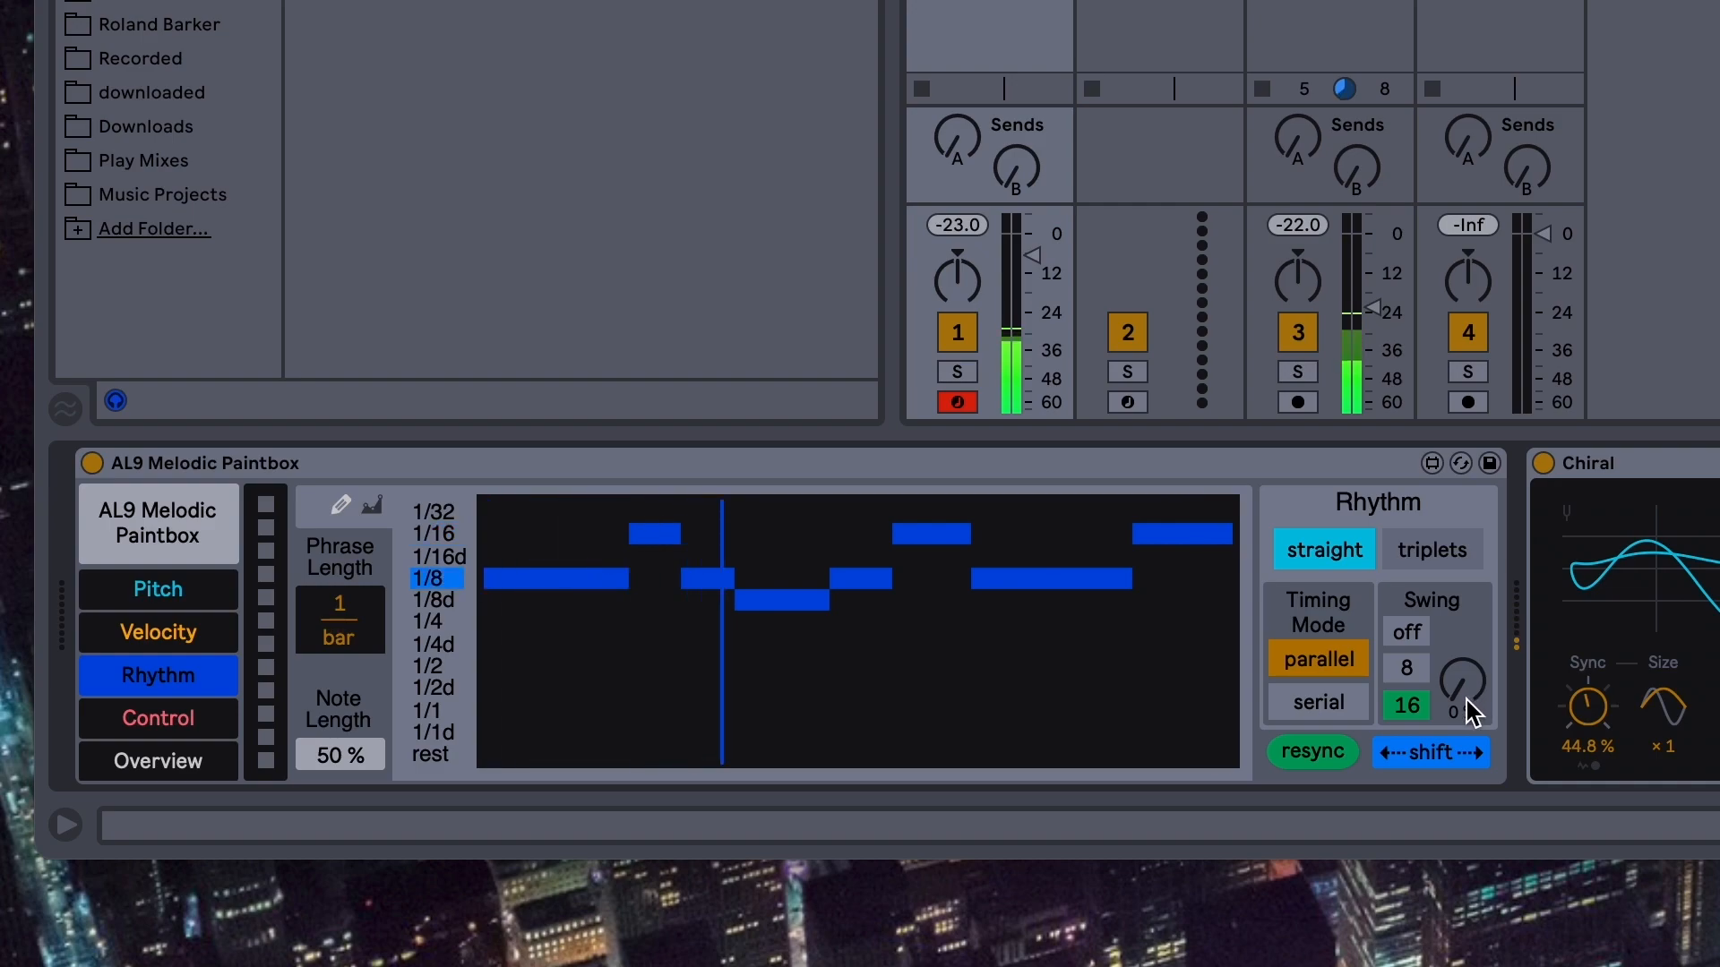
drag(1461, 686, 1461, 652)
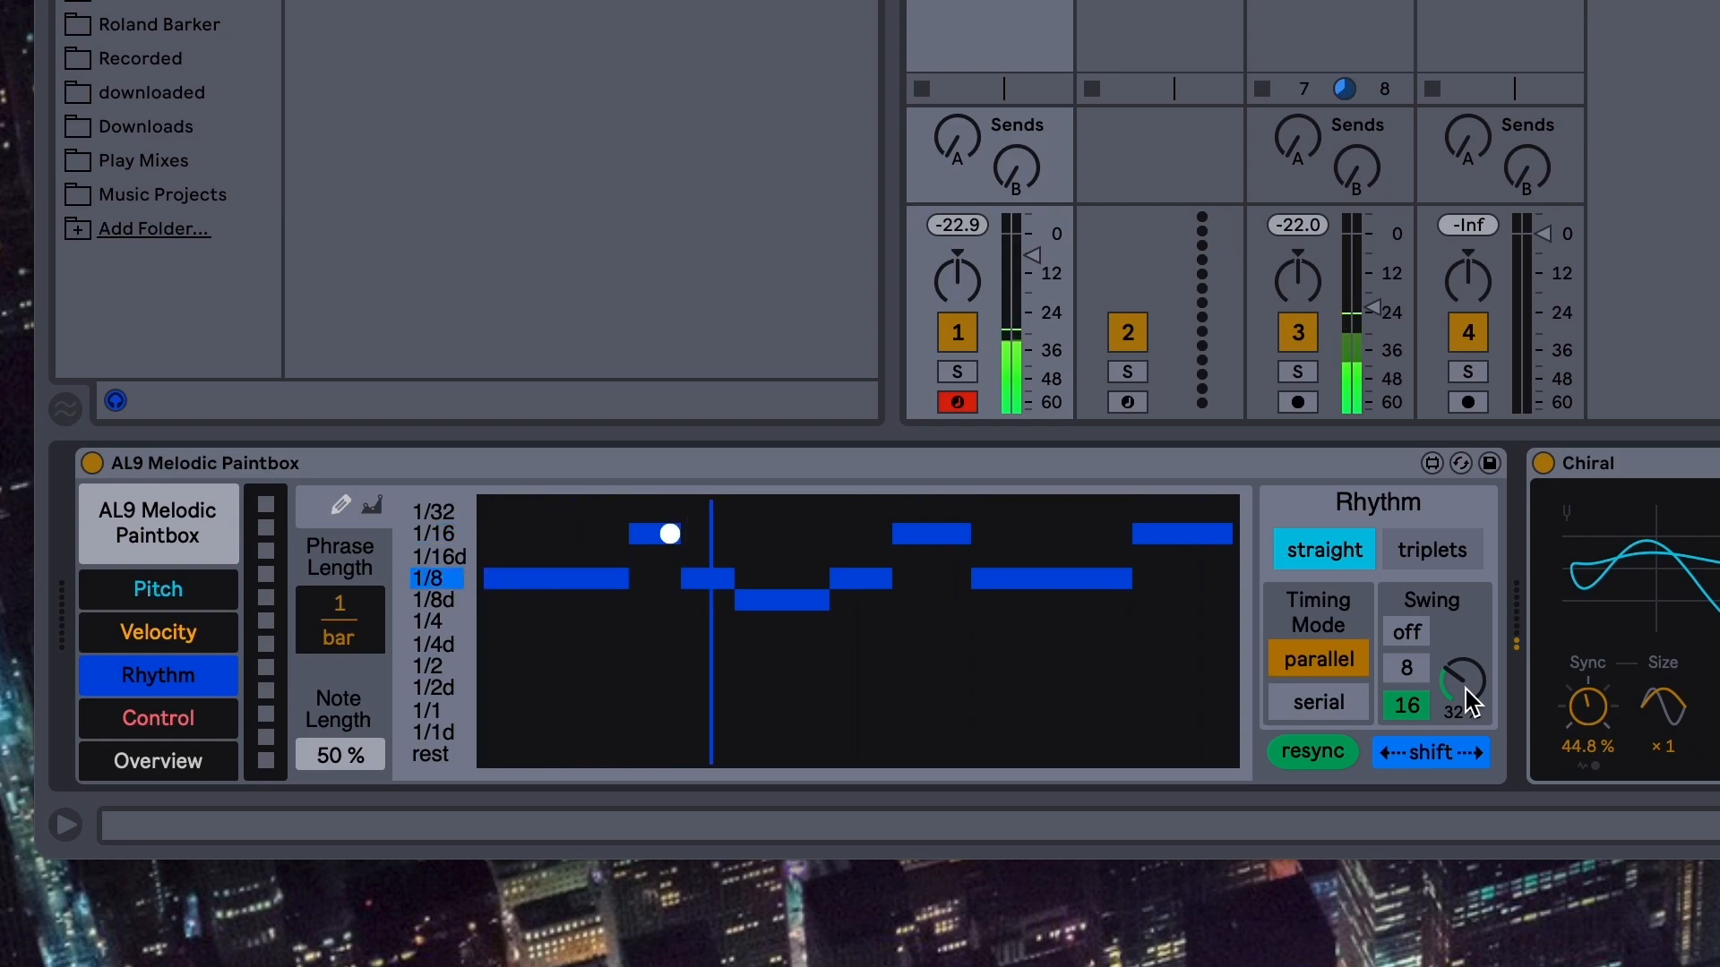
click(1407, 633)
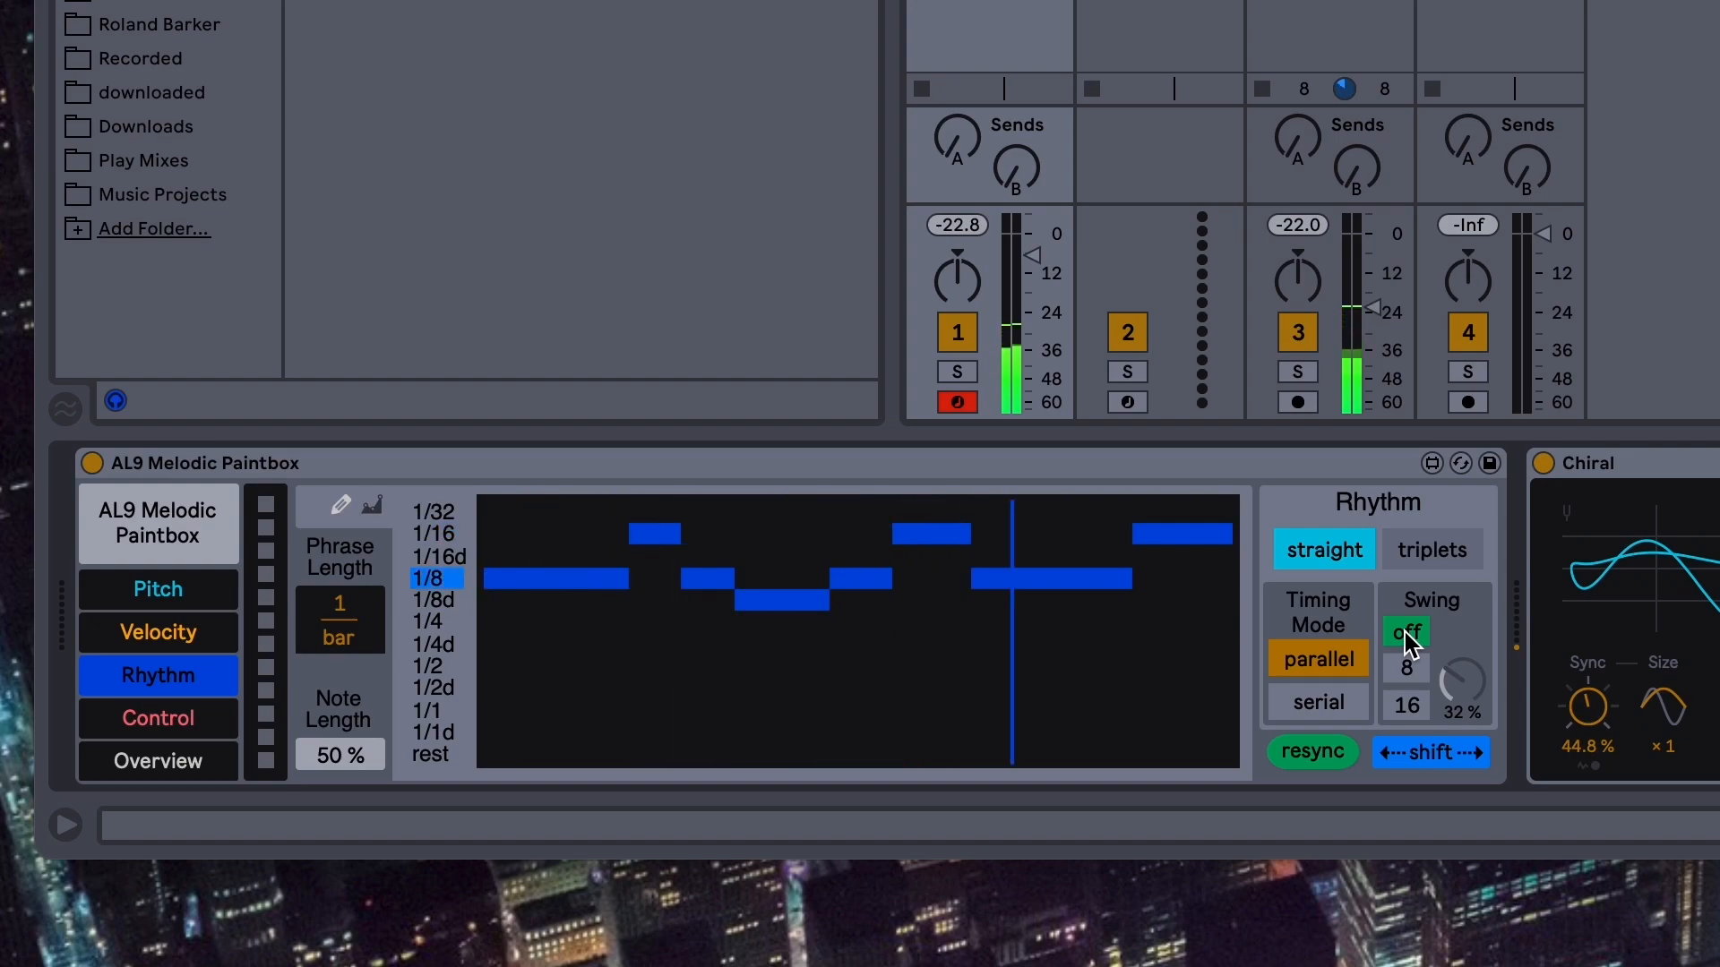
click(1407, 705)
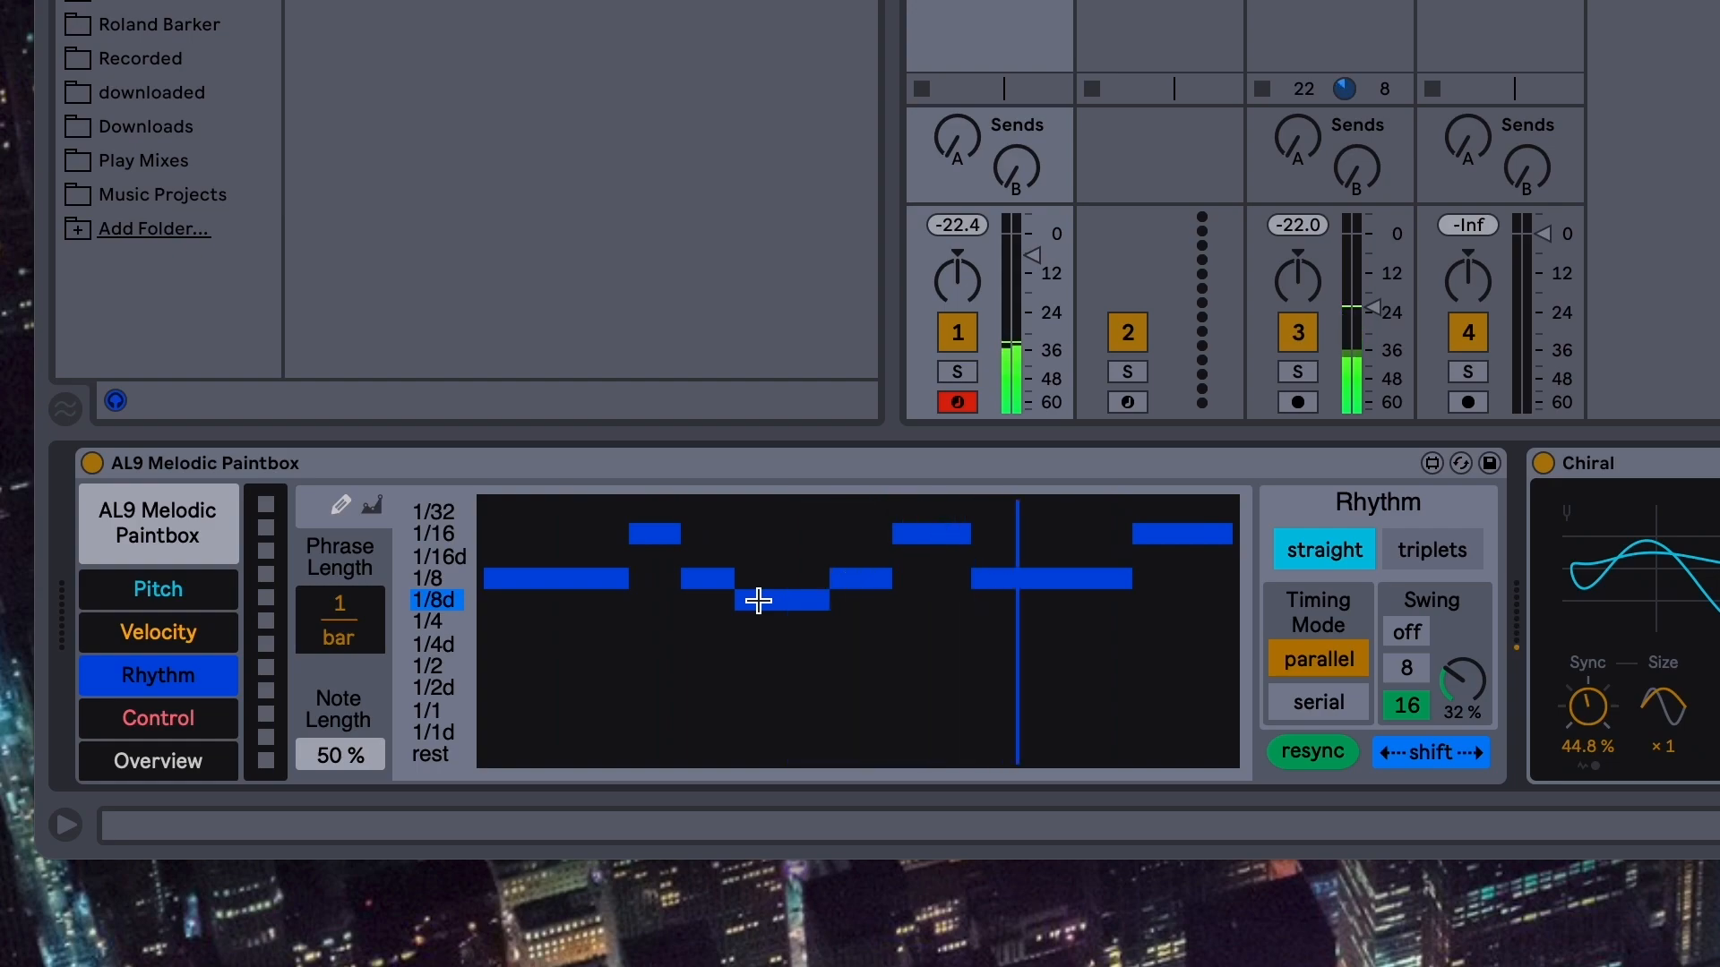
Try the serial timing mode for the rhythm, and return to parallel
click(1333, 707)
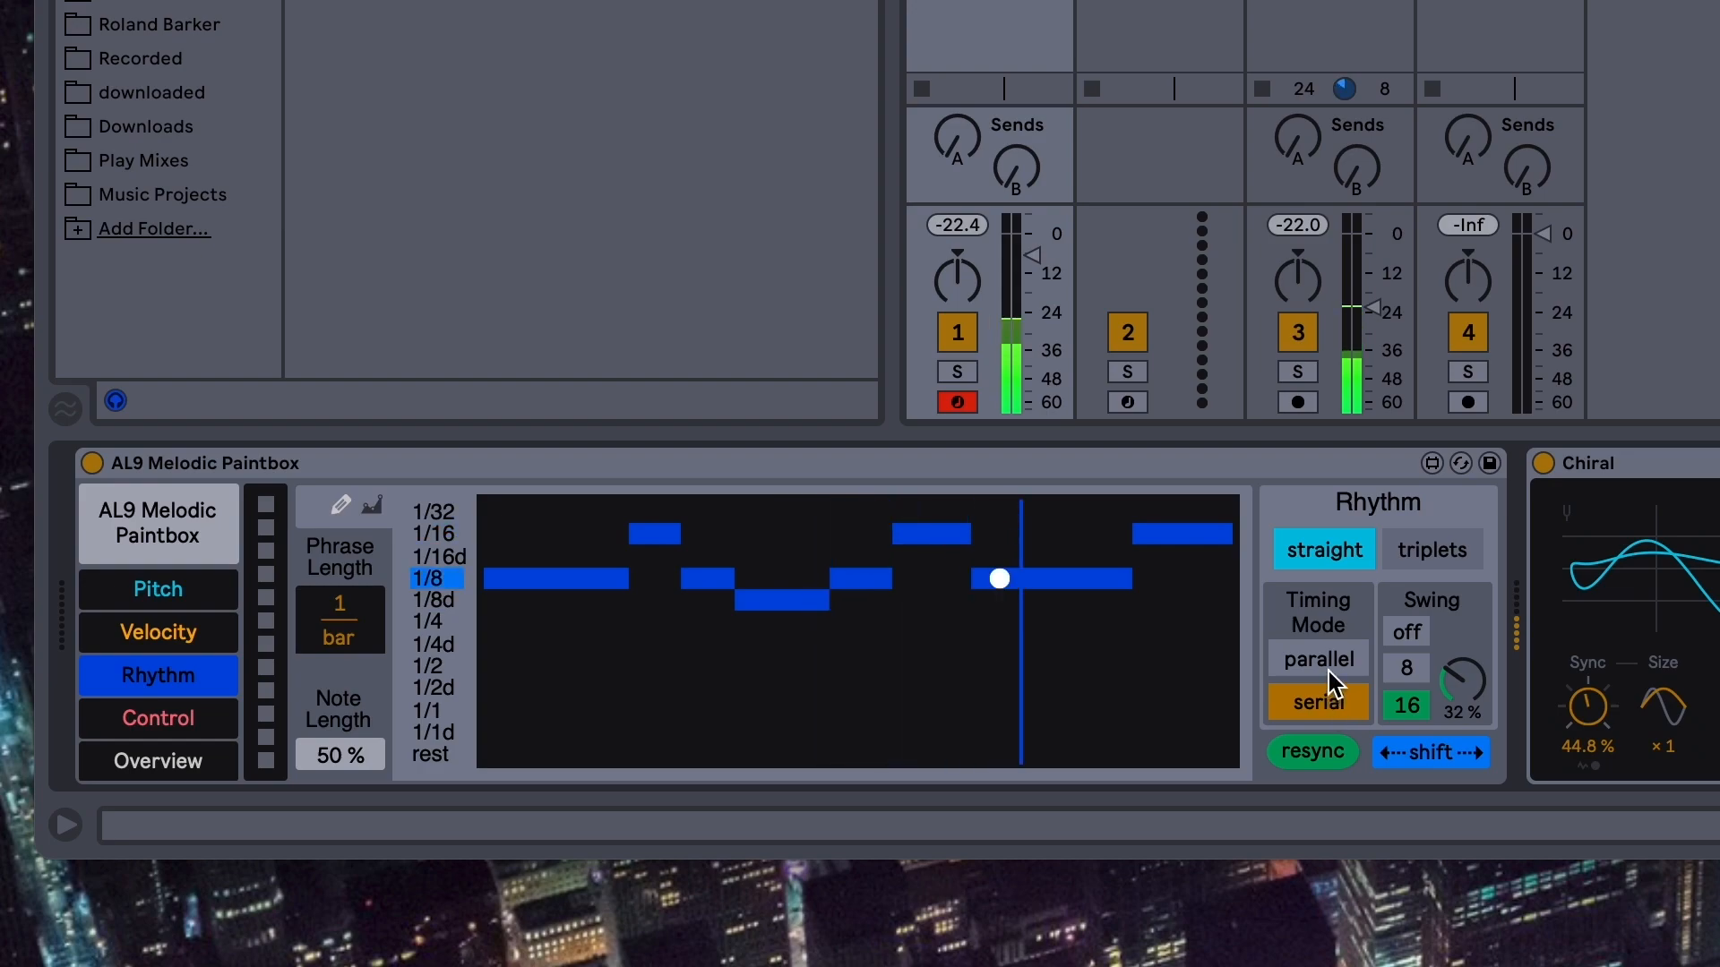
click(1329, 673)
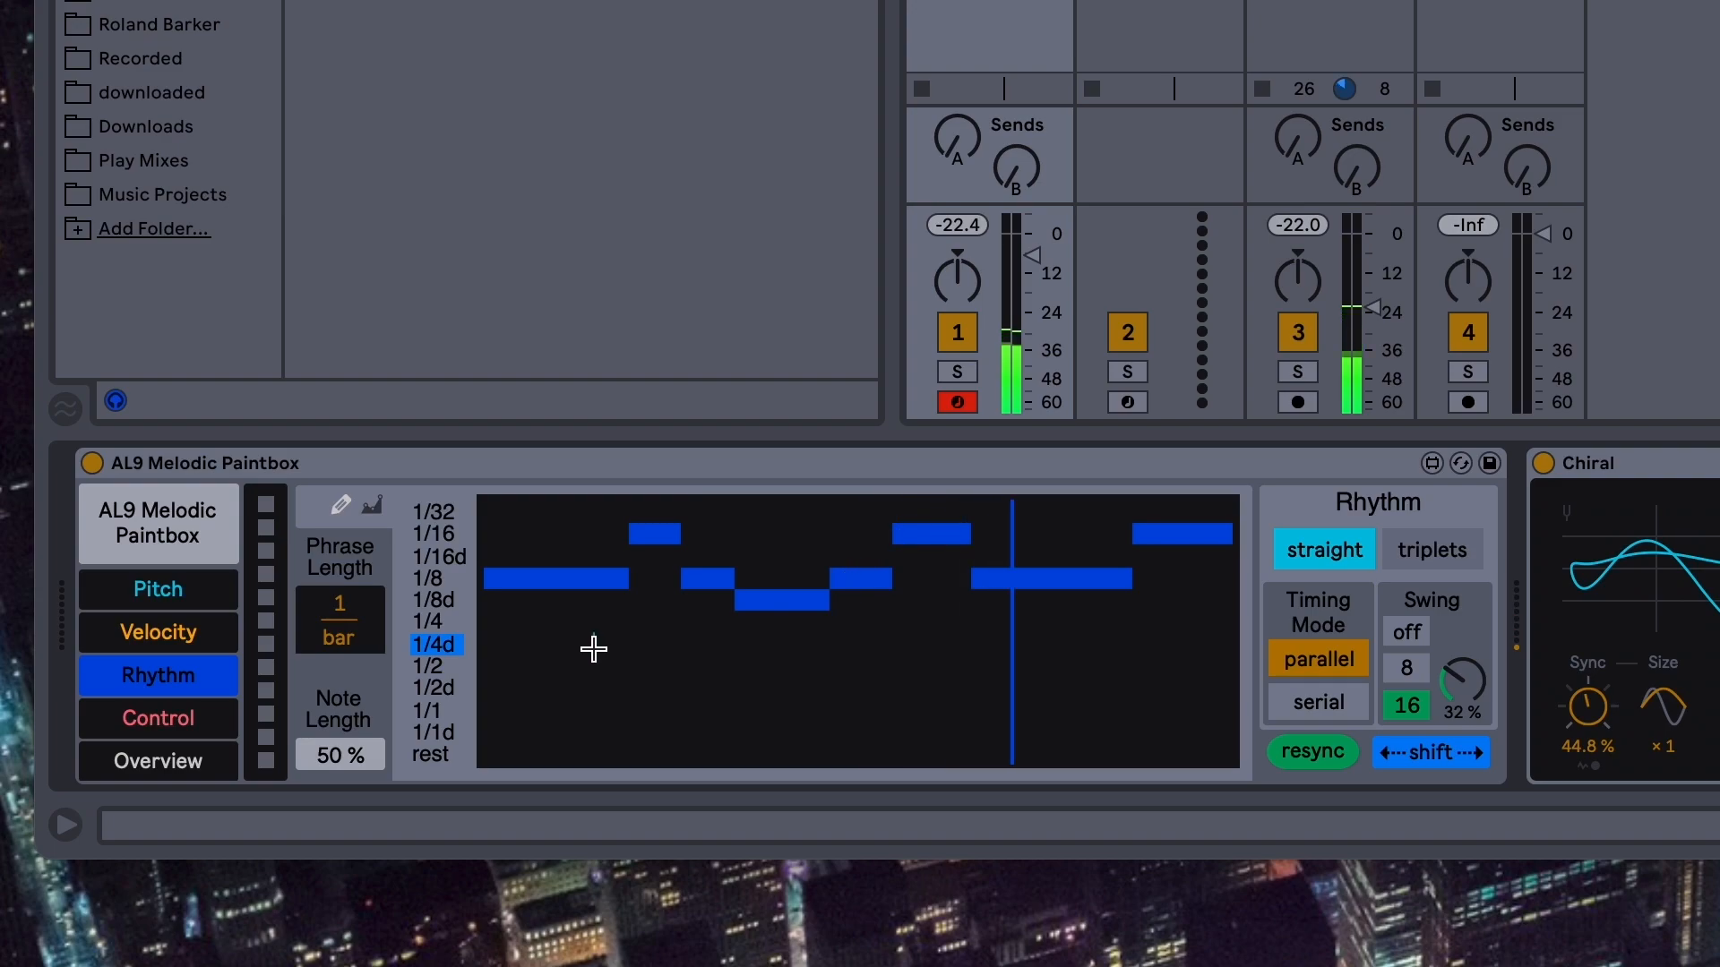
Repaint the start of the rhythm lane as 1/2 followed by 1/16, and compare serial timing with parallel, ending on parallel
mouse_move(563, 670)
mouse_down()
mouse_move(450, 665)
mouse_move(630, 668)
mouse_up()
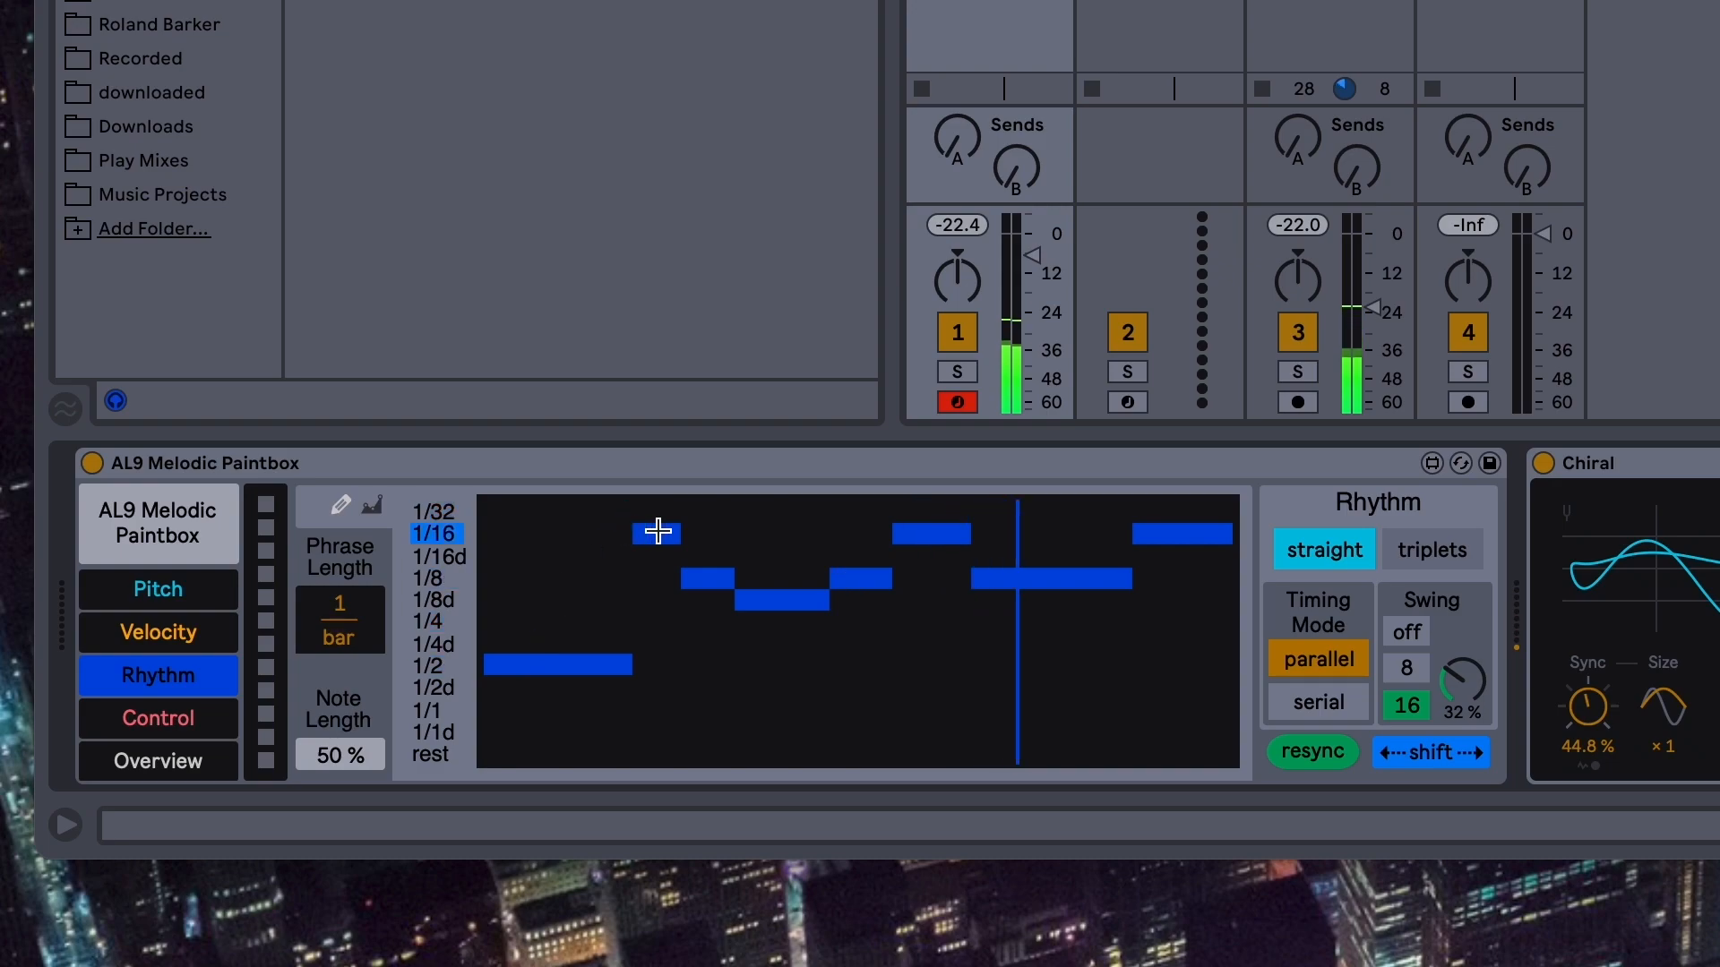
drag(638, 538, 572, 537)
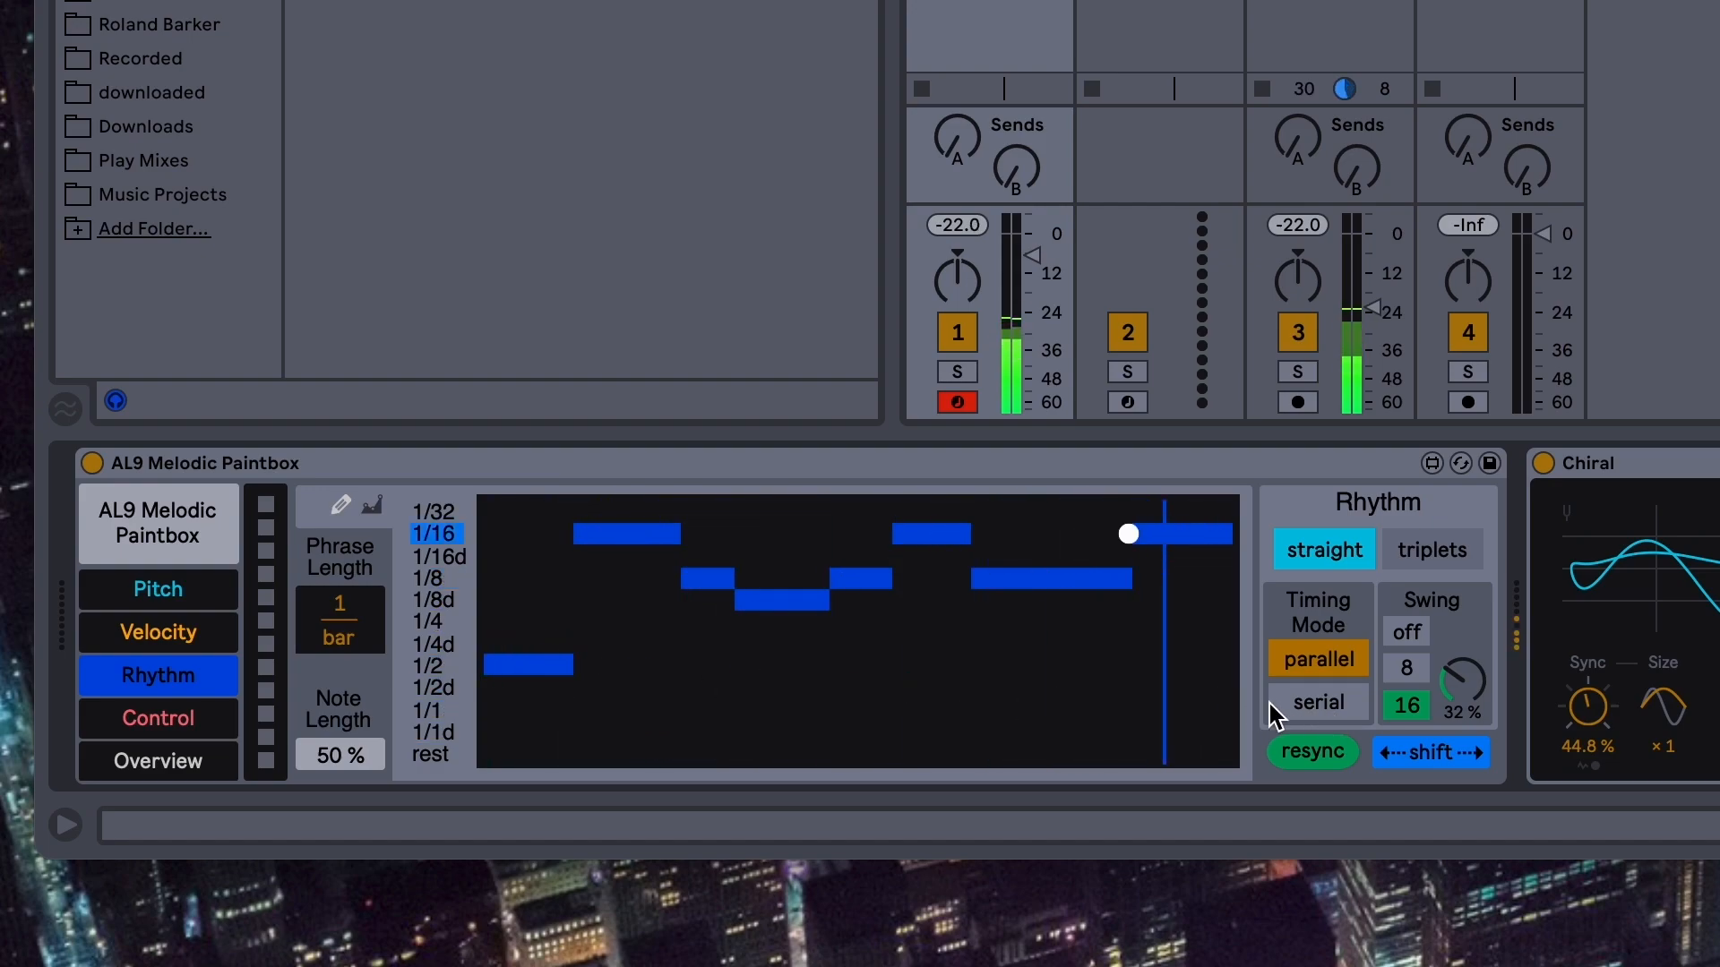
click(1318, 702)
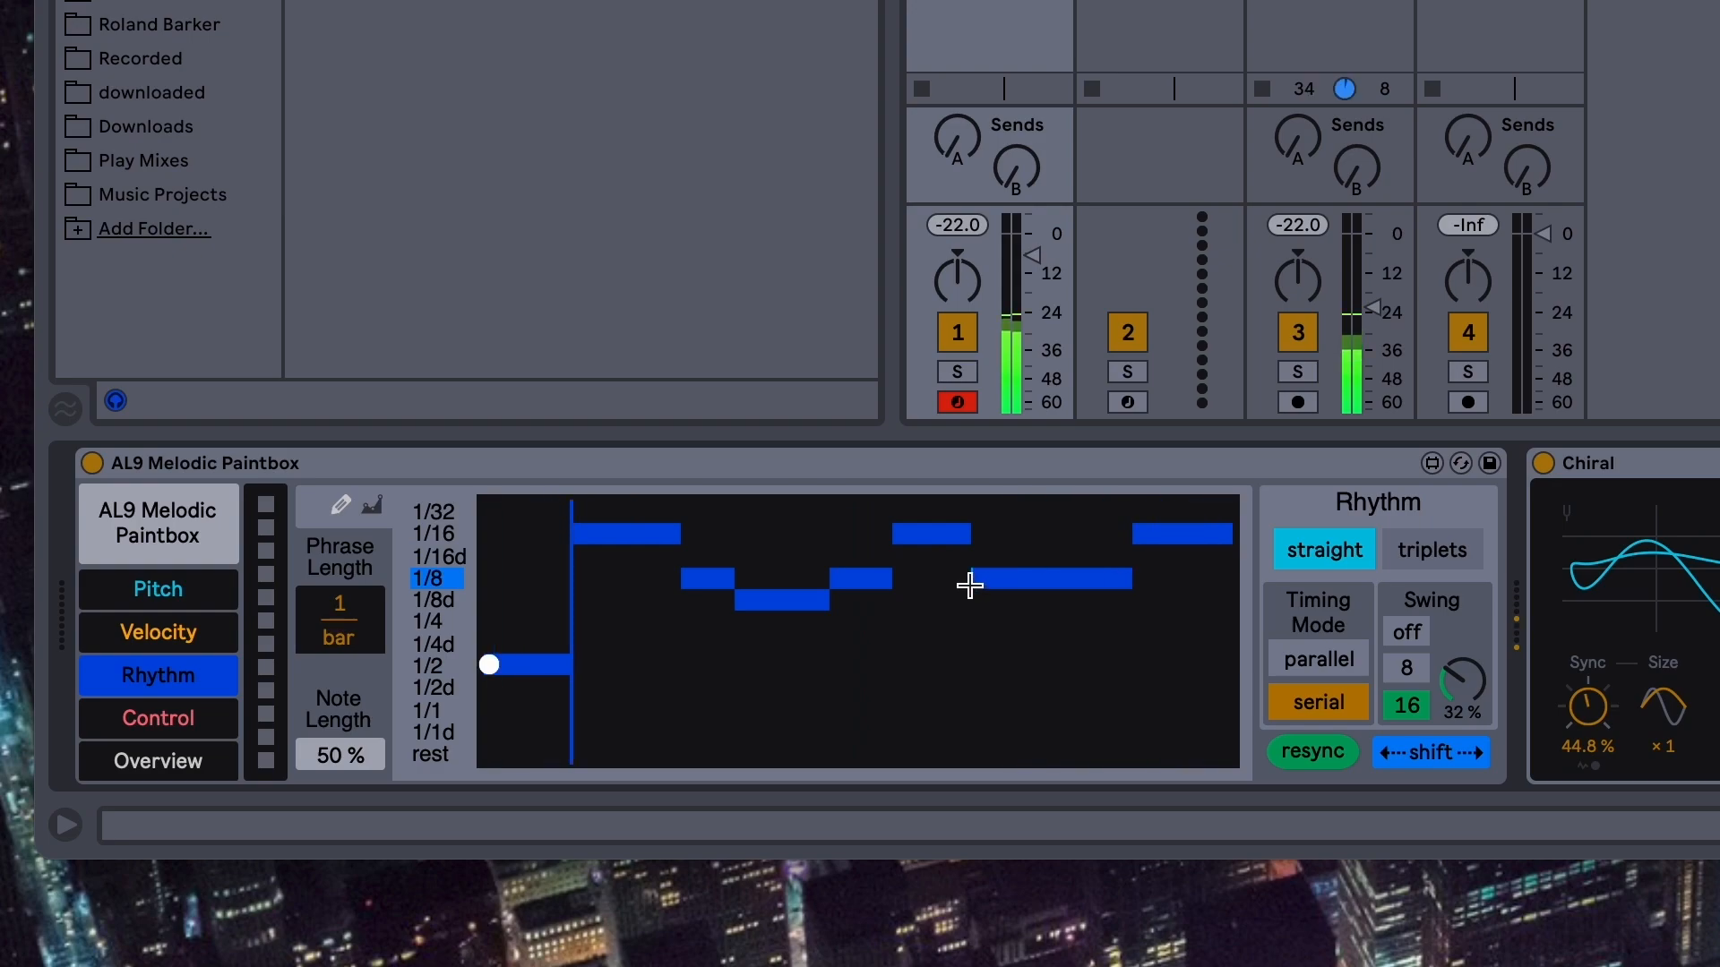
click(1318, 661)
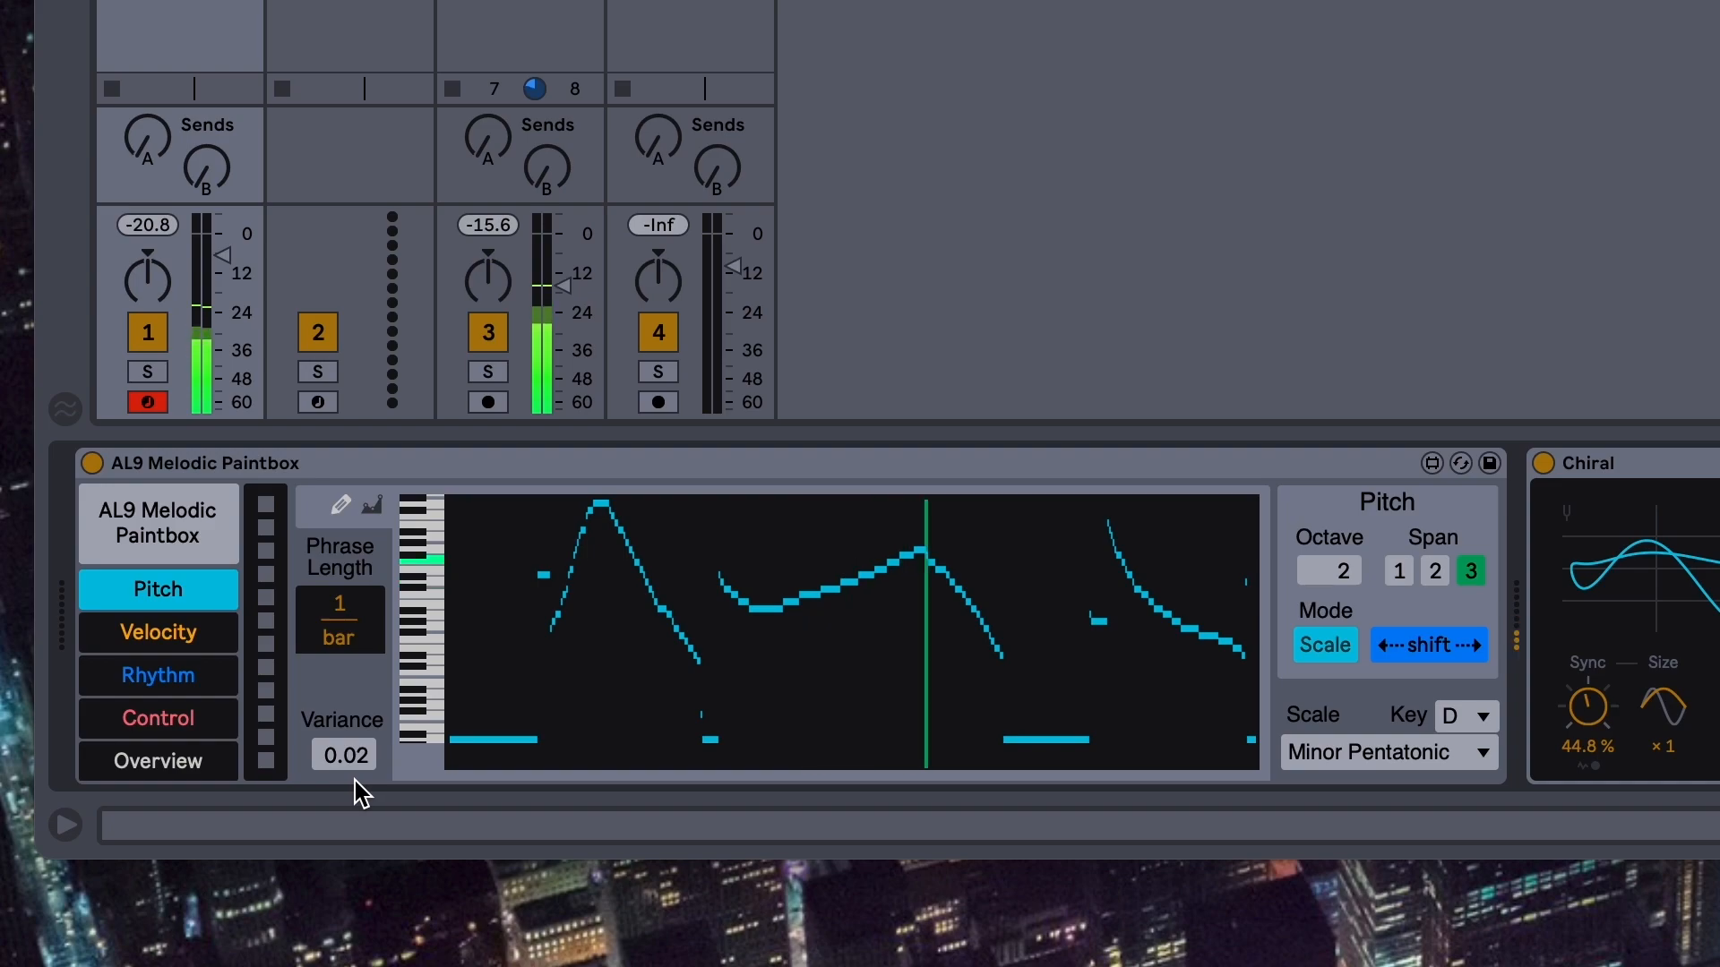
Try pitch variance values of 0.12, 0.41 and 1.00, and reduce the variance to 0.13
drag(359, 762, 359, 754)
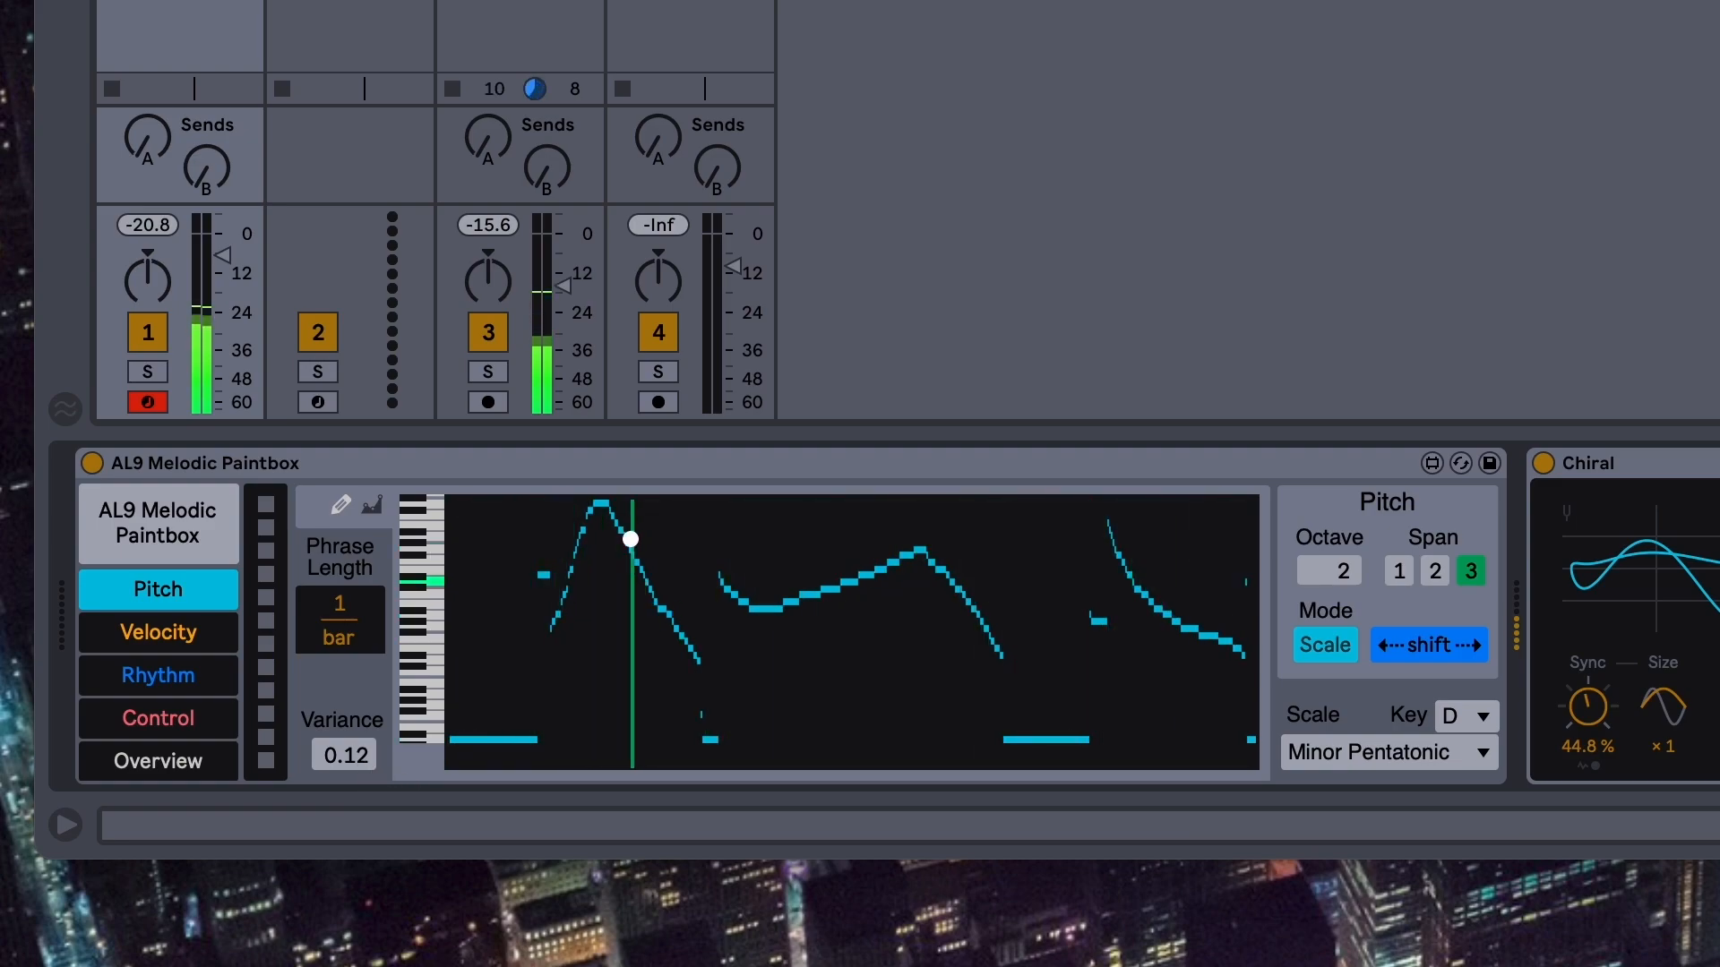
drag(359, 761, 359, 754)
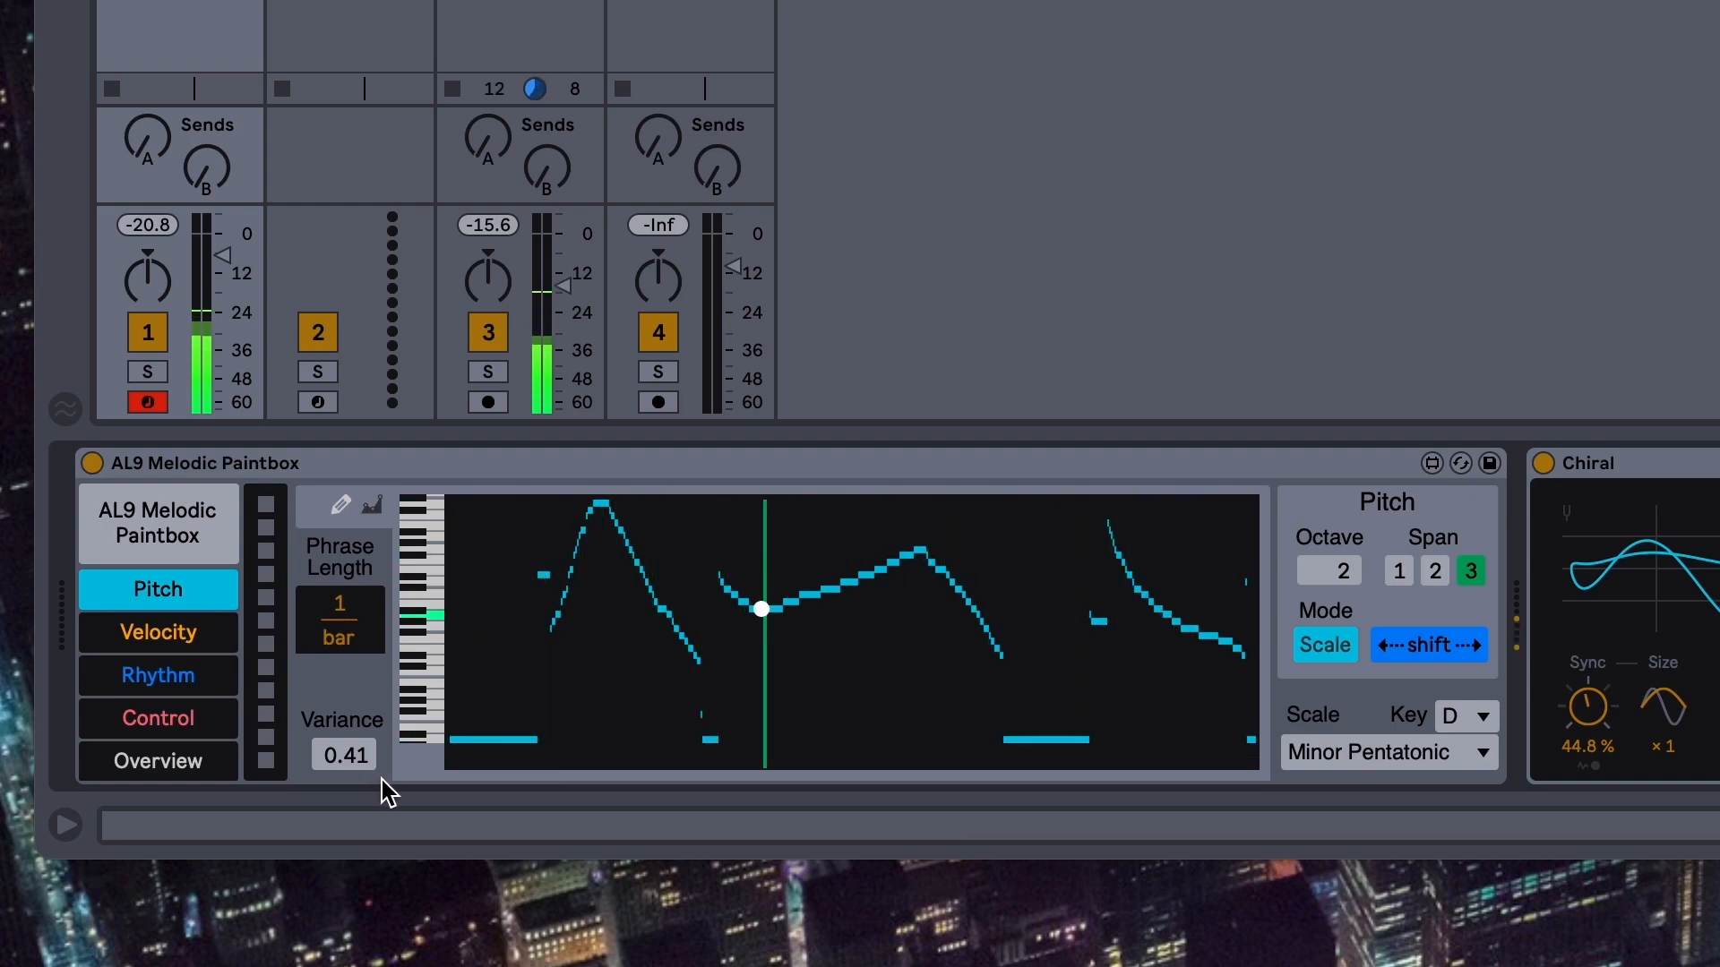
drag(356, 758, 357, 649)
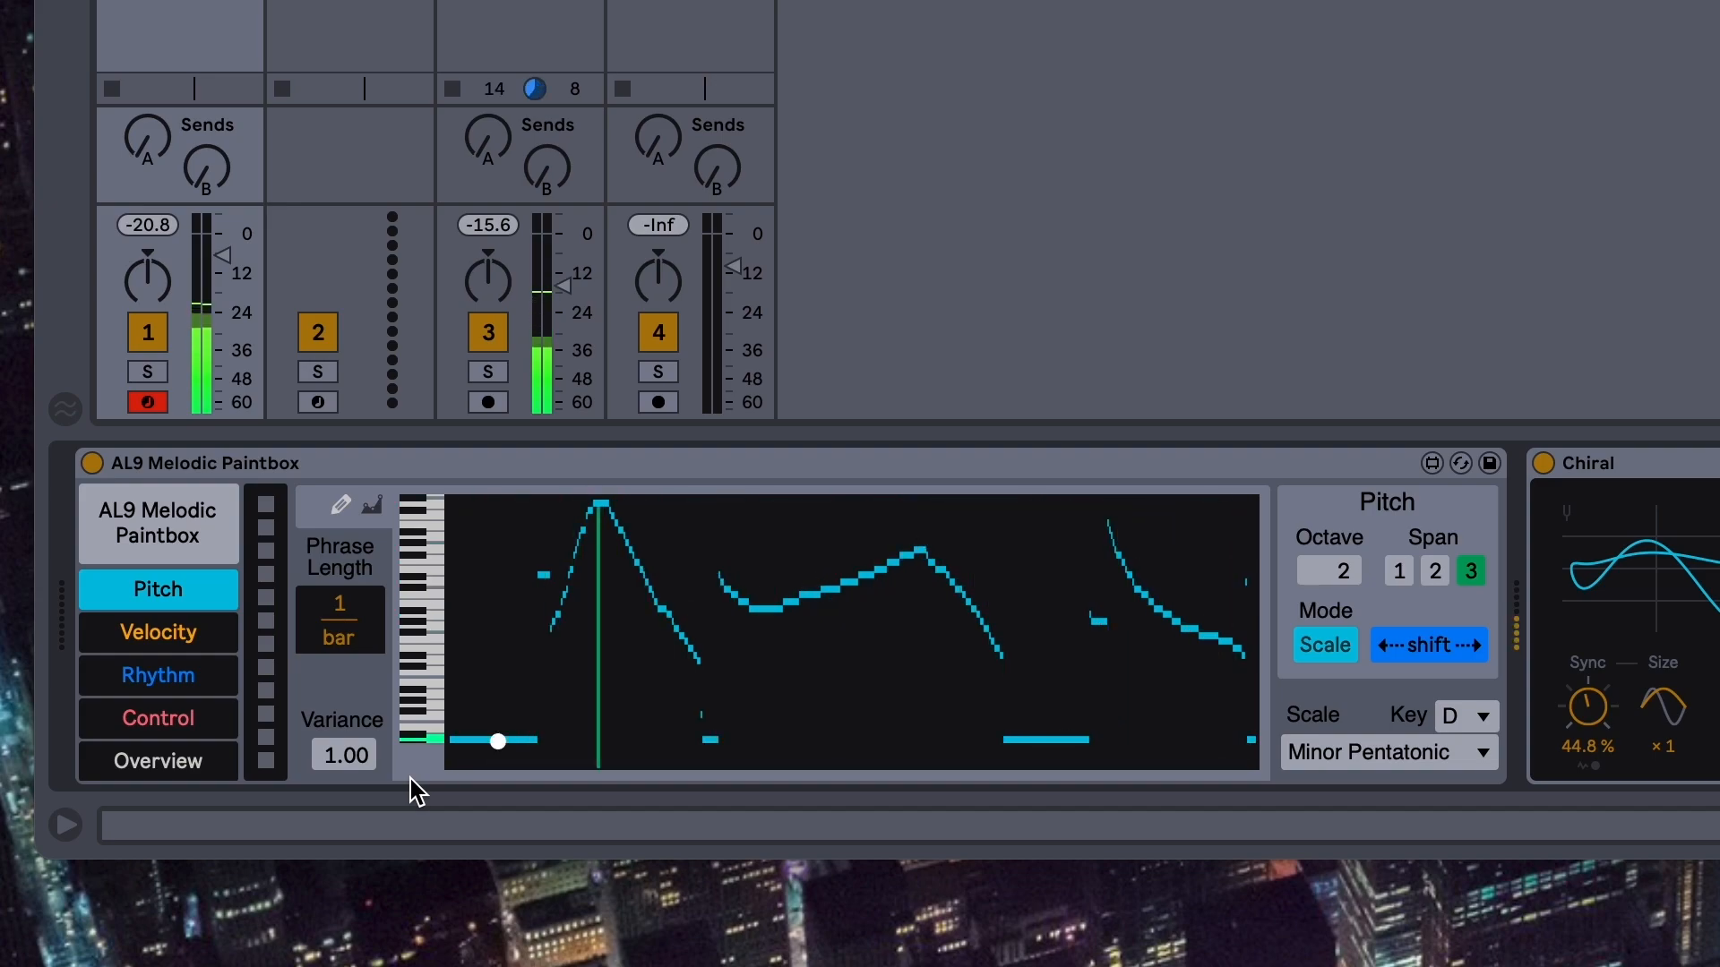
drag(333, 755, 400, 794)
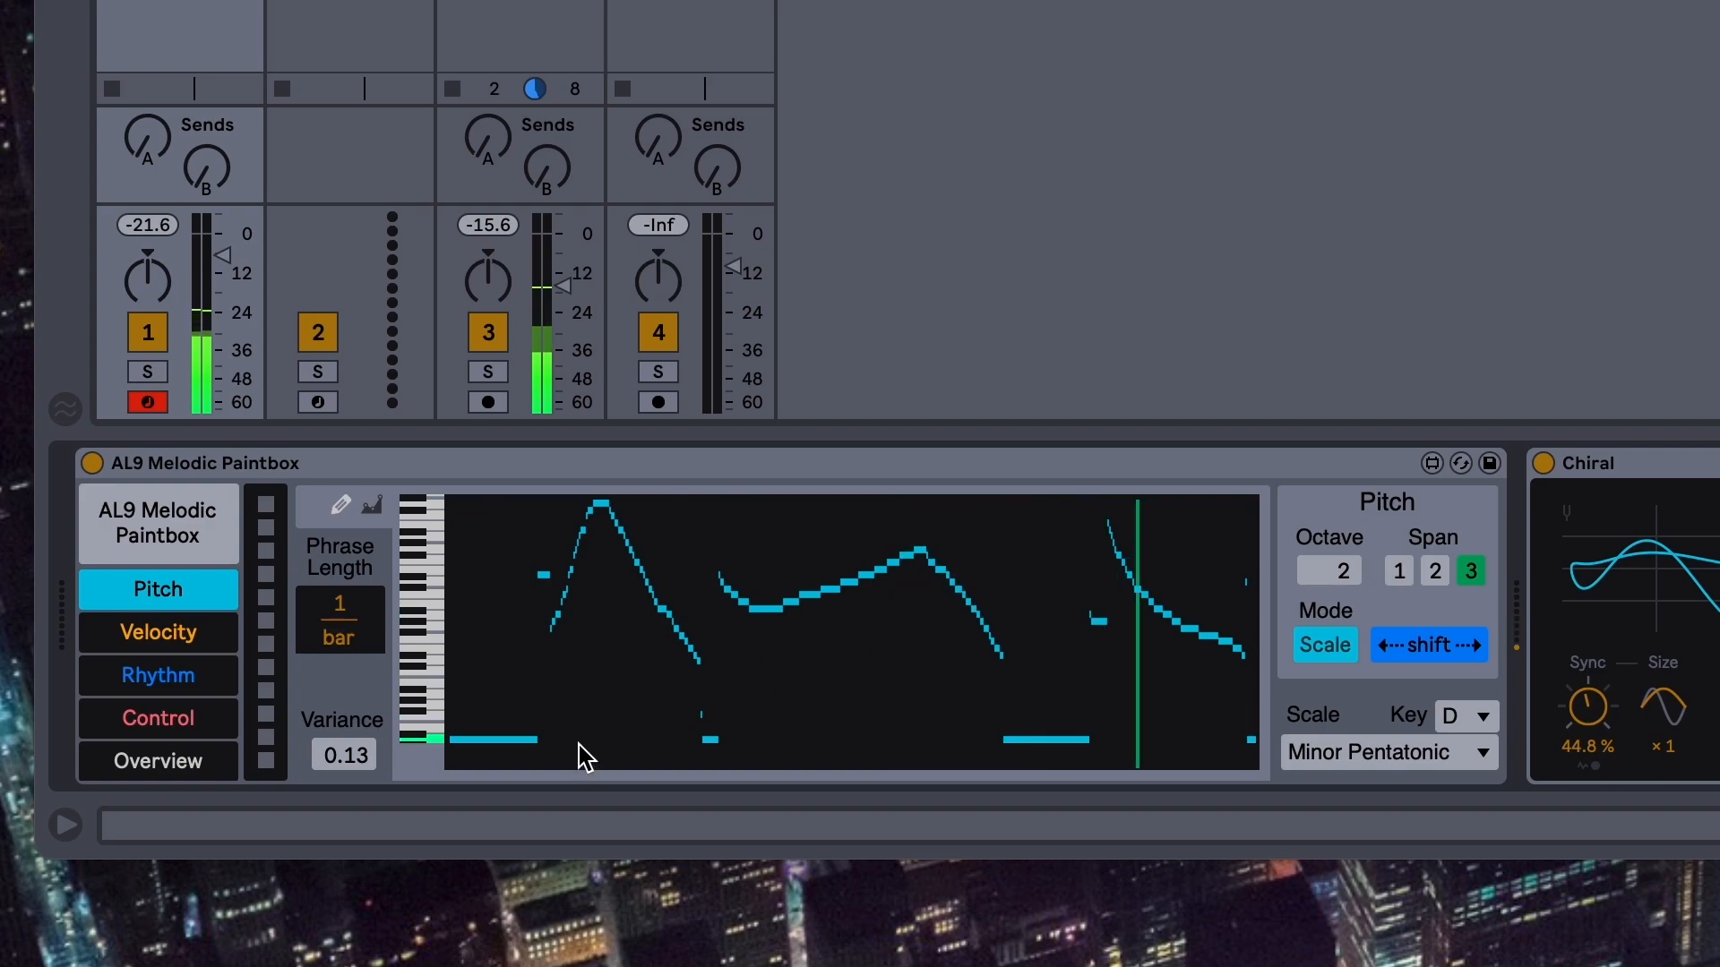
Set the control lane's phrase length to 4 bars and map the lane to Chiral's Tone parameter
click(150, 736)
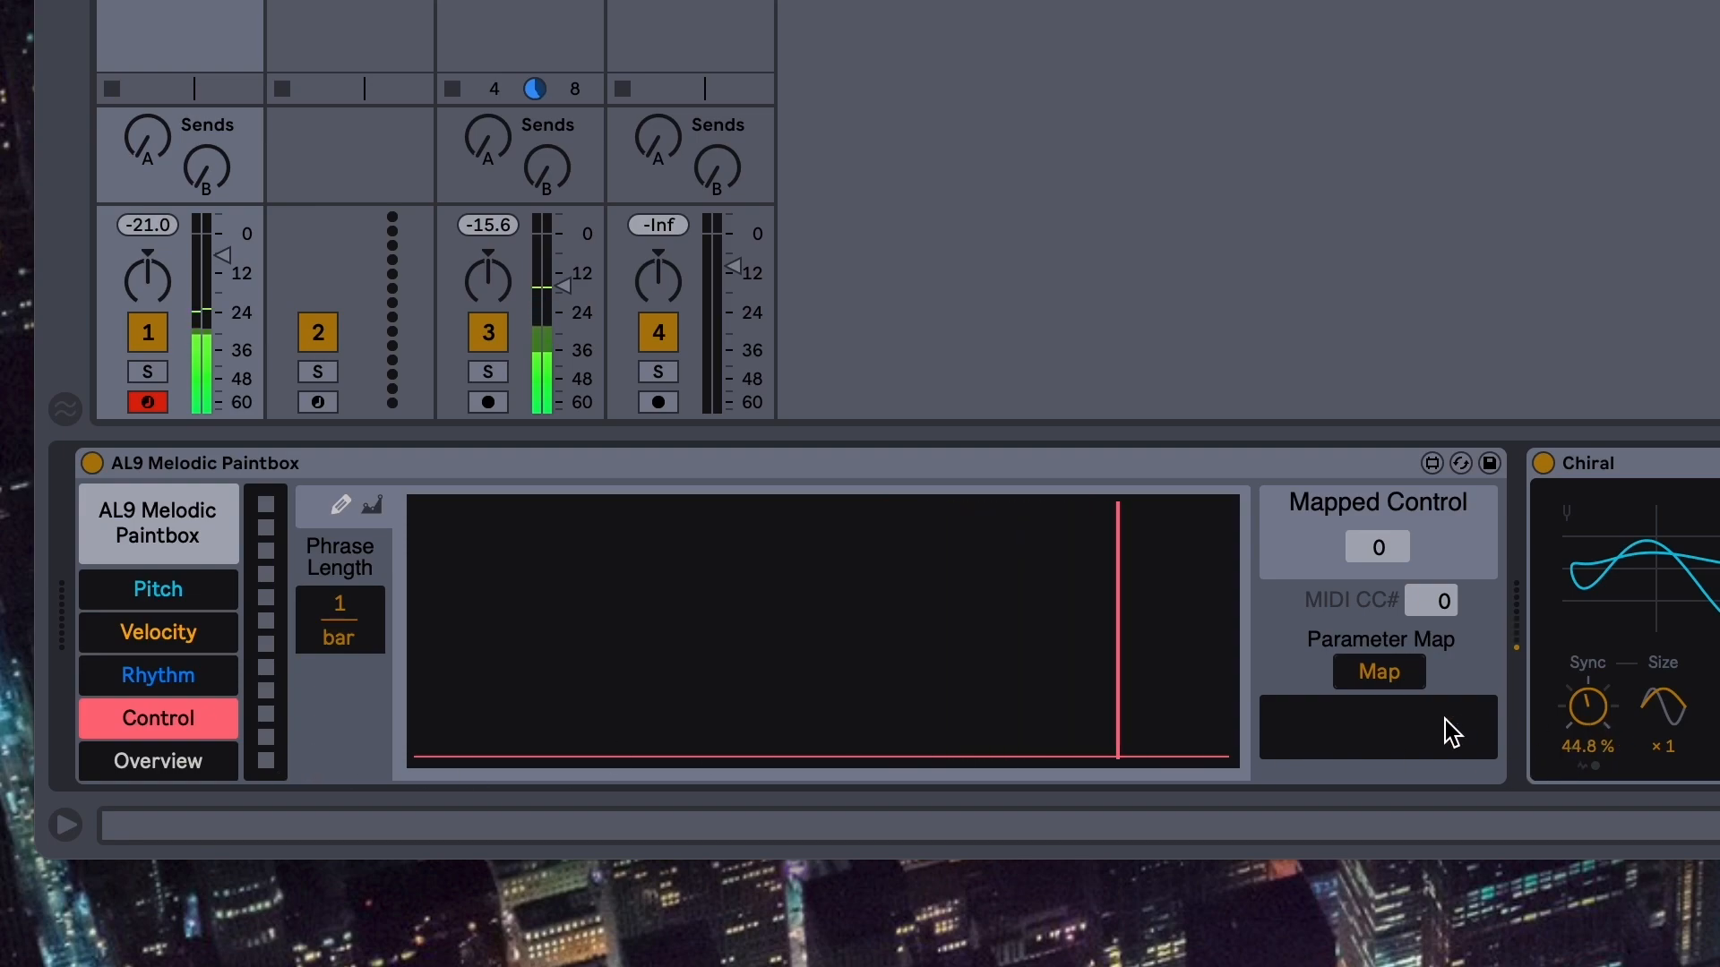
click(349, 608)
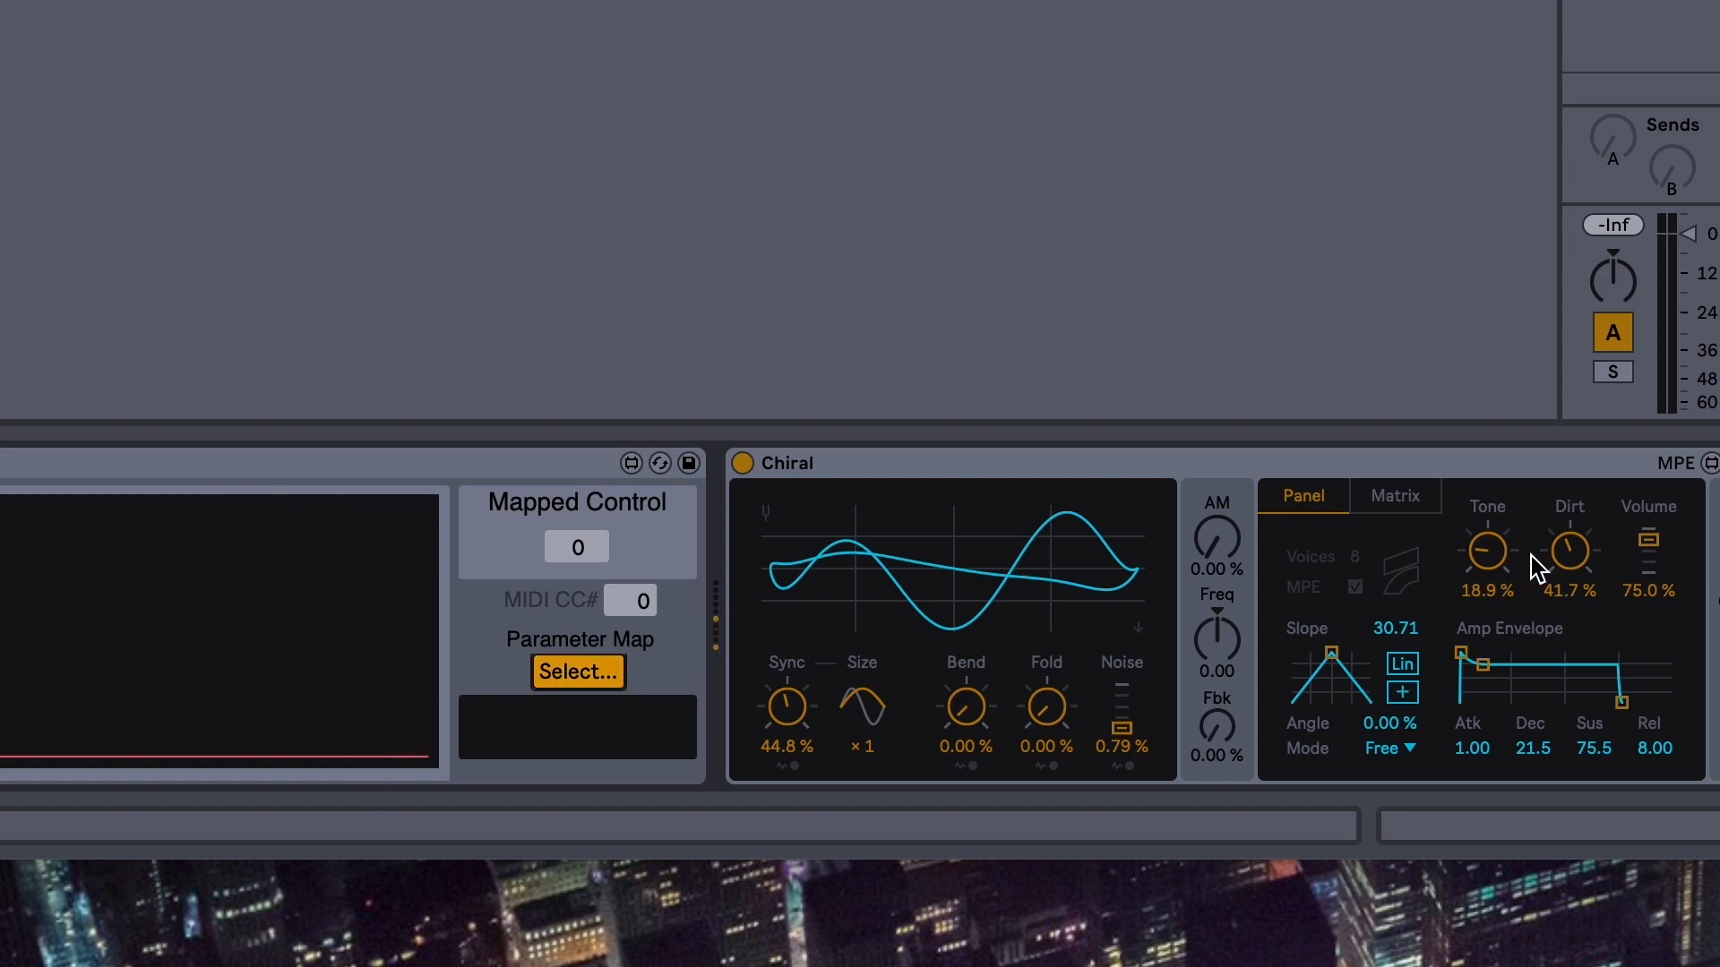
click(1493, 598)
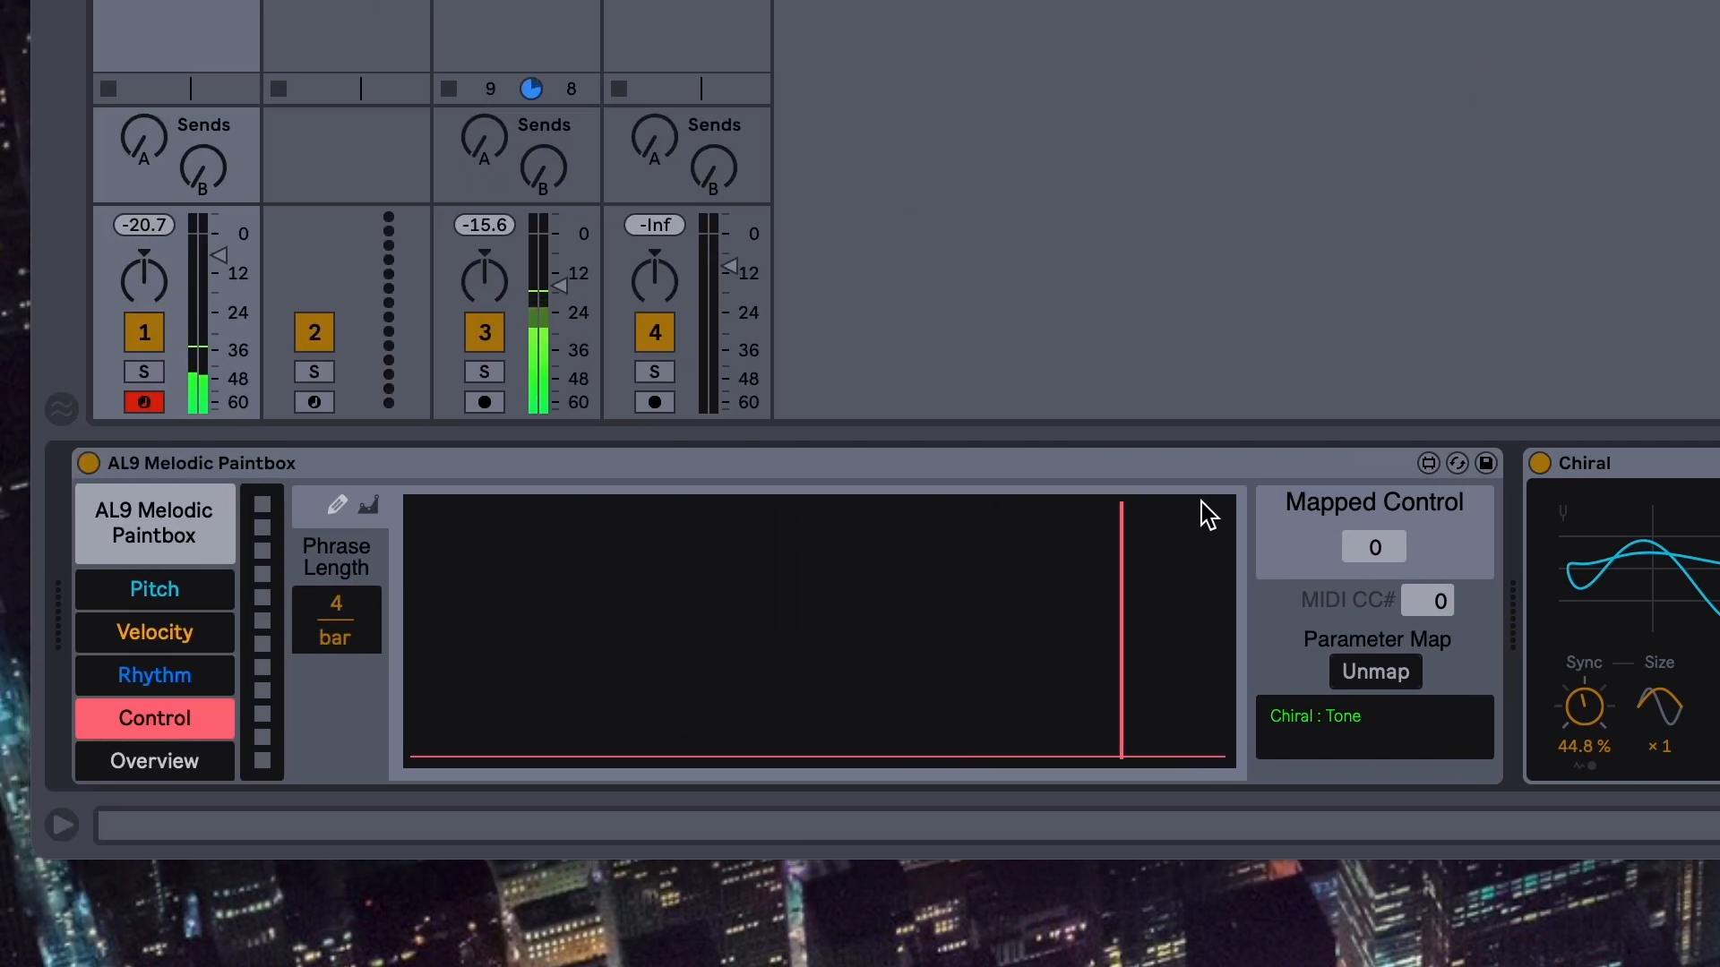
Paint a control curve with one late peak, redraw it as a wave across the phrase, and adjust the MIDI CC number
mouse_move(430, 684)
mouse_down()
mouse_move(749, 657)
mouse_move(871, 627)
mouse_move(1033, 541)
mouse_move(1099, 564)
mouse_up()
drag(1162, 621, 1213, 686)
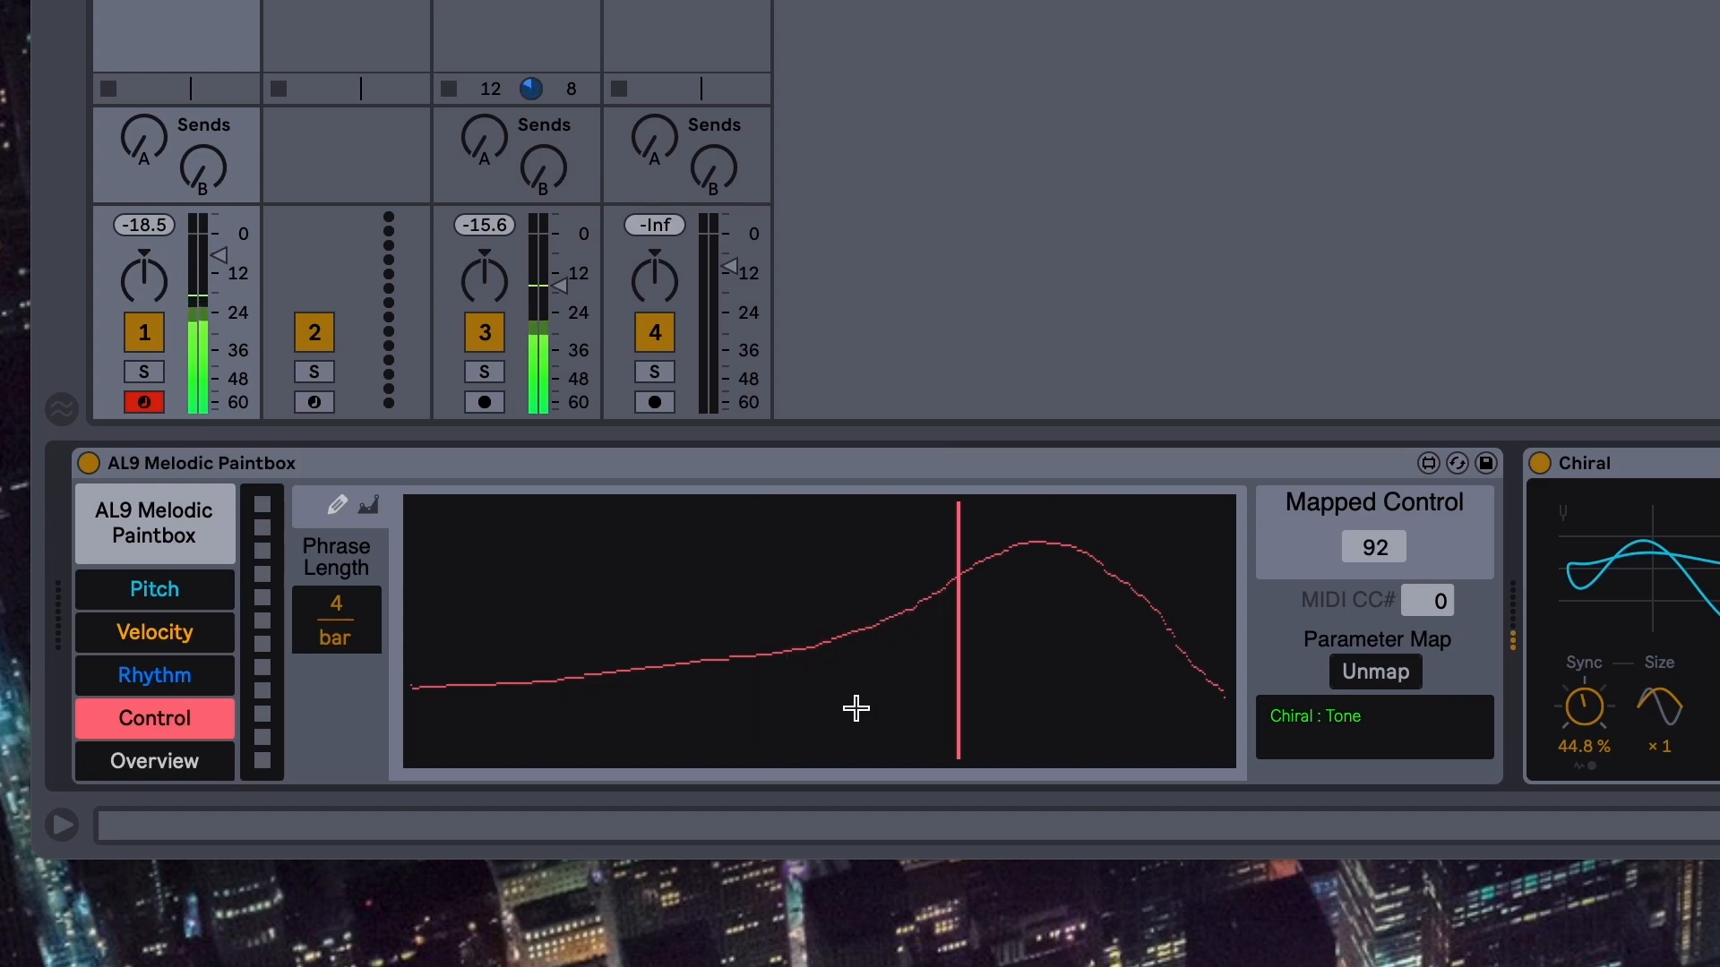
mouse_move(412, 691)
mouse_down()
mouse_move(492, 583)
mouse_move(737, 653)
mouse_move(906, 612)
mouse_move(1021, 634)
mouse_move(1136, 600)
mouse_move(1226, 673)
mouse_up()
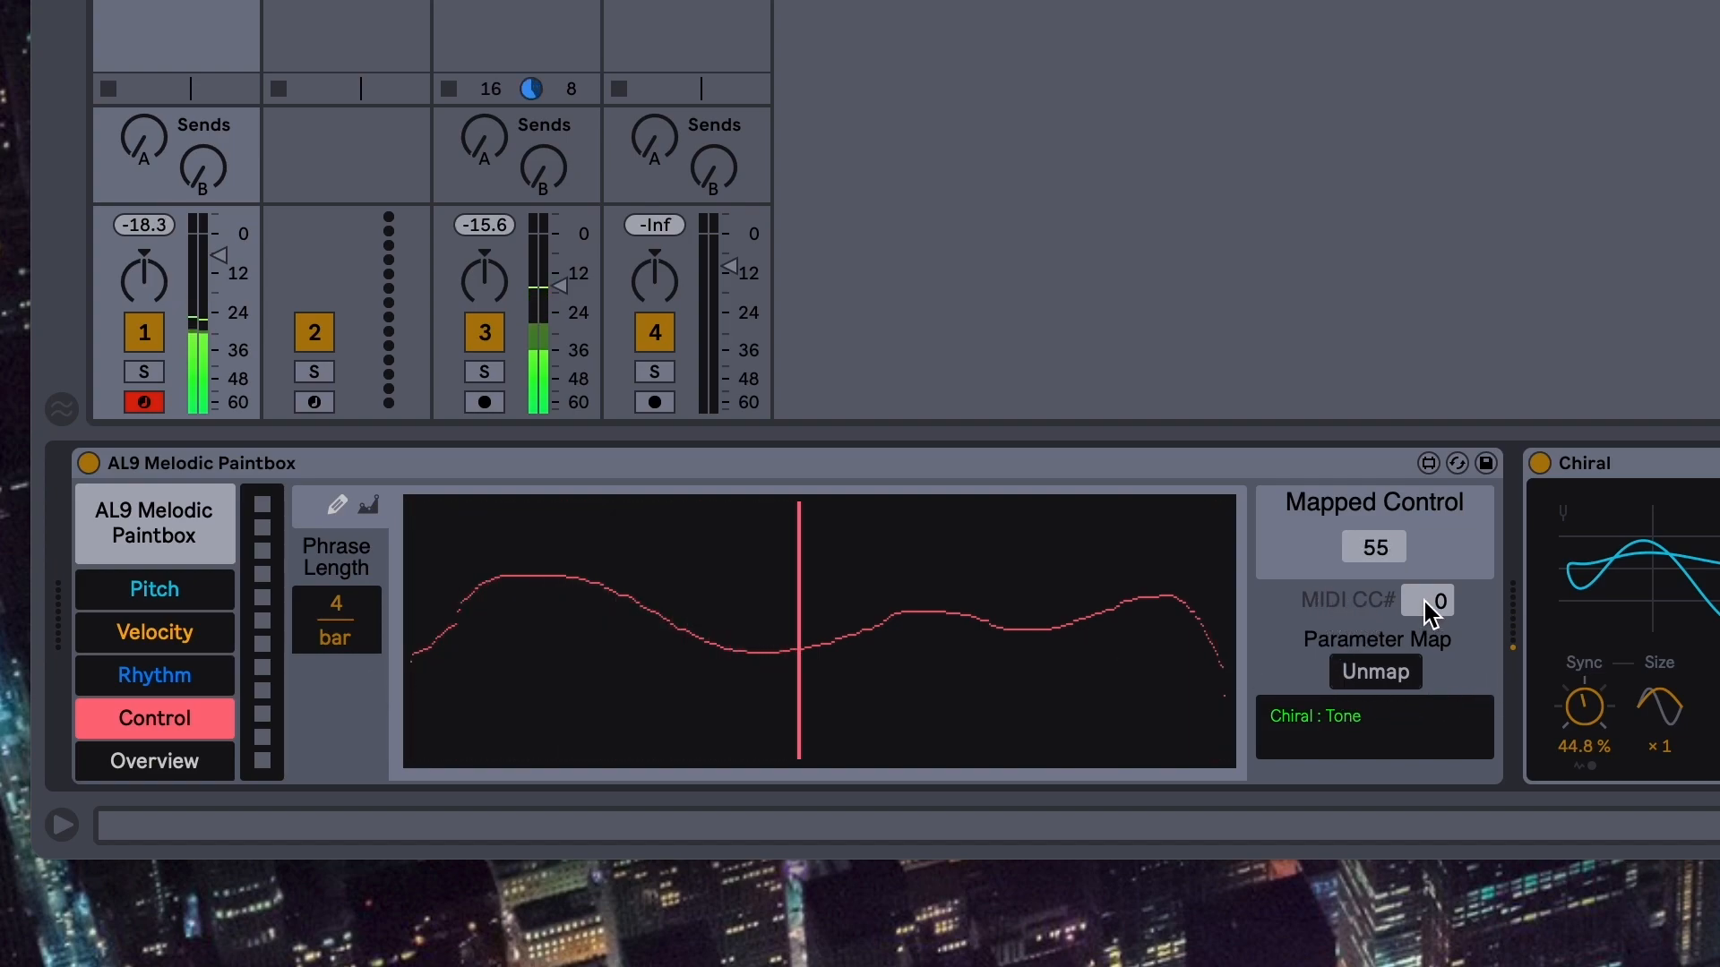
drag(1428, 600, 1428, 591)
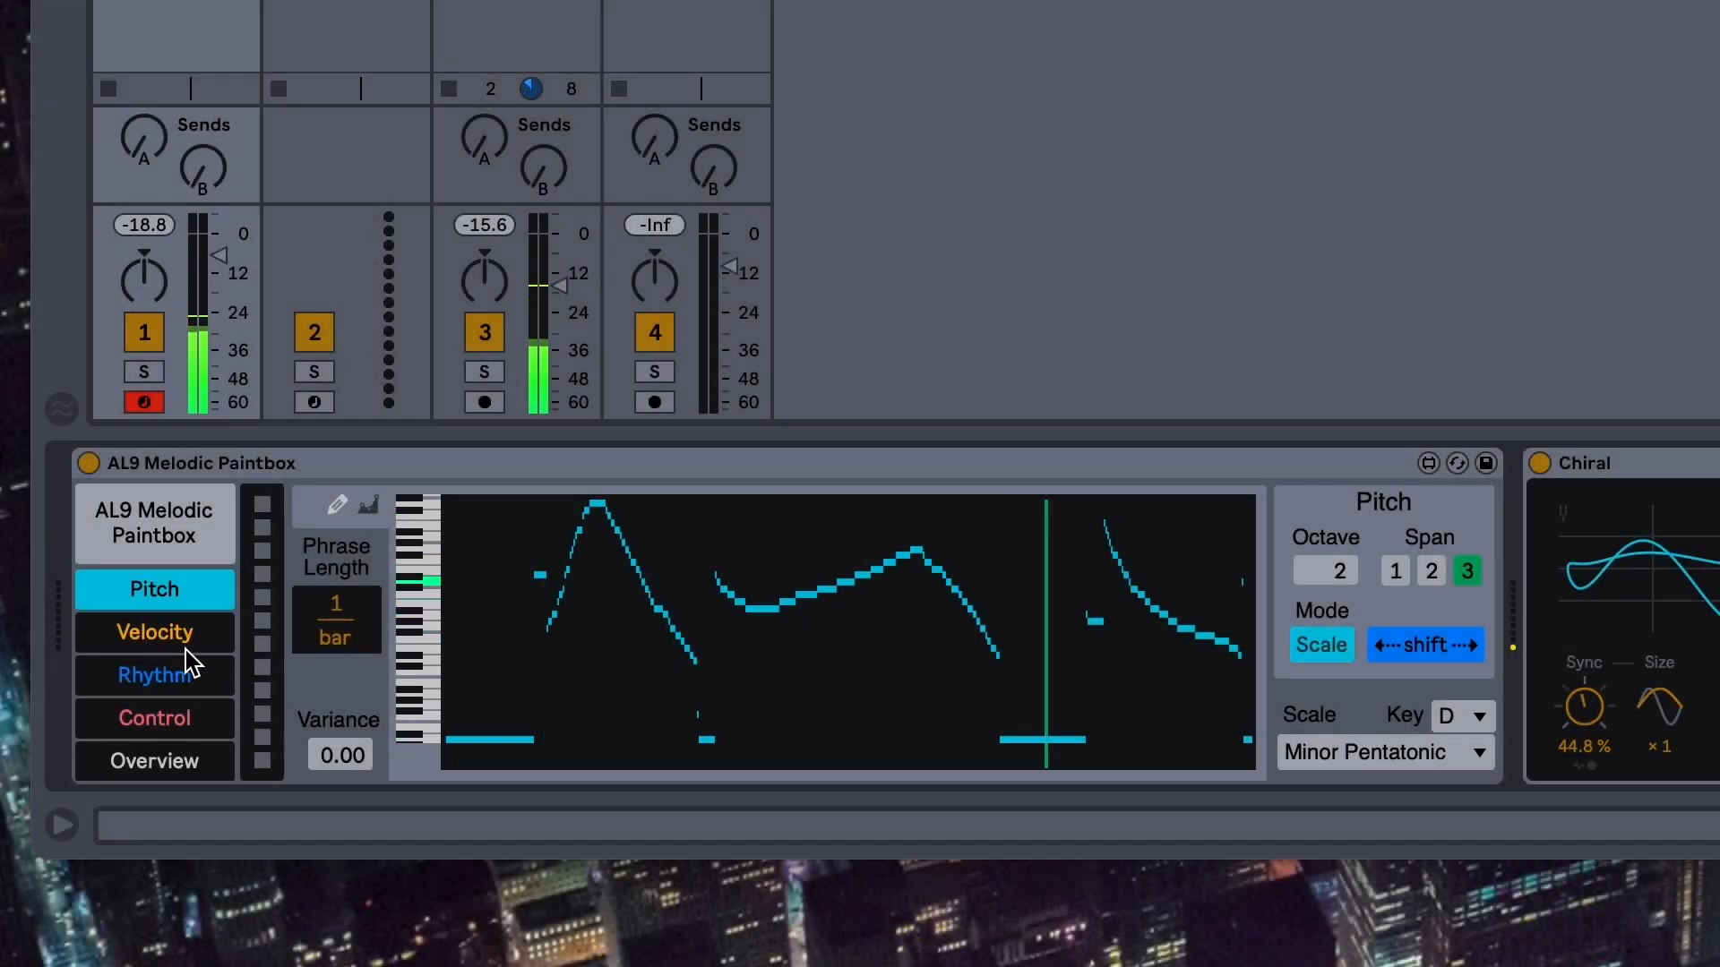
Paint a wavy velocity curve, set its phrase length to 3 × 1/4, and show the overview of all lanes
click(139, 642)
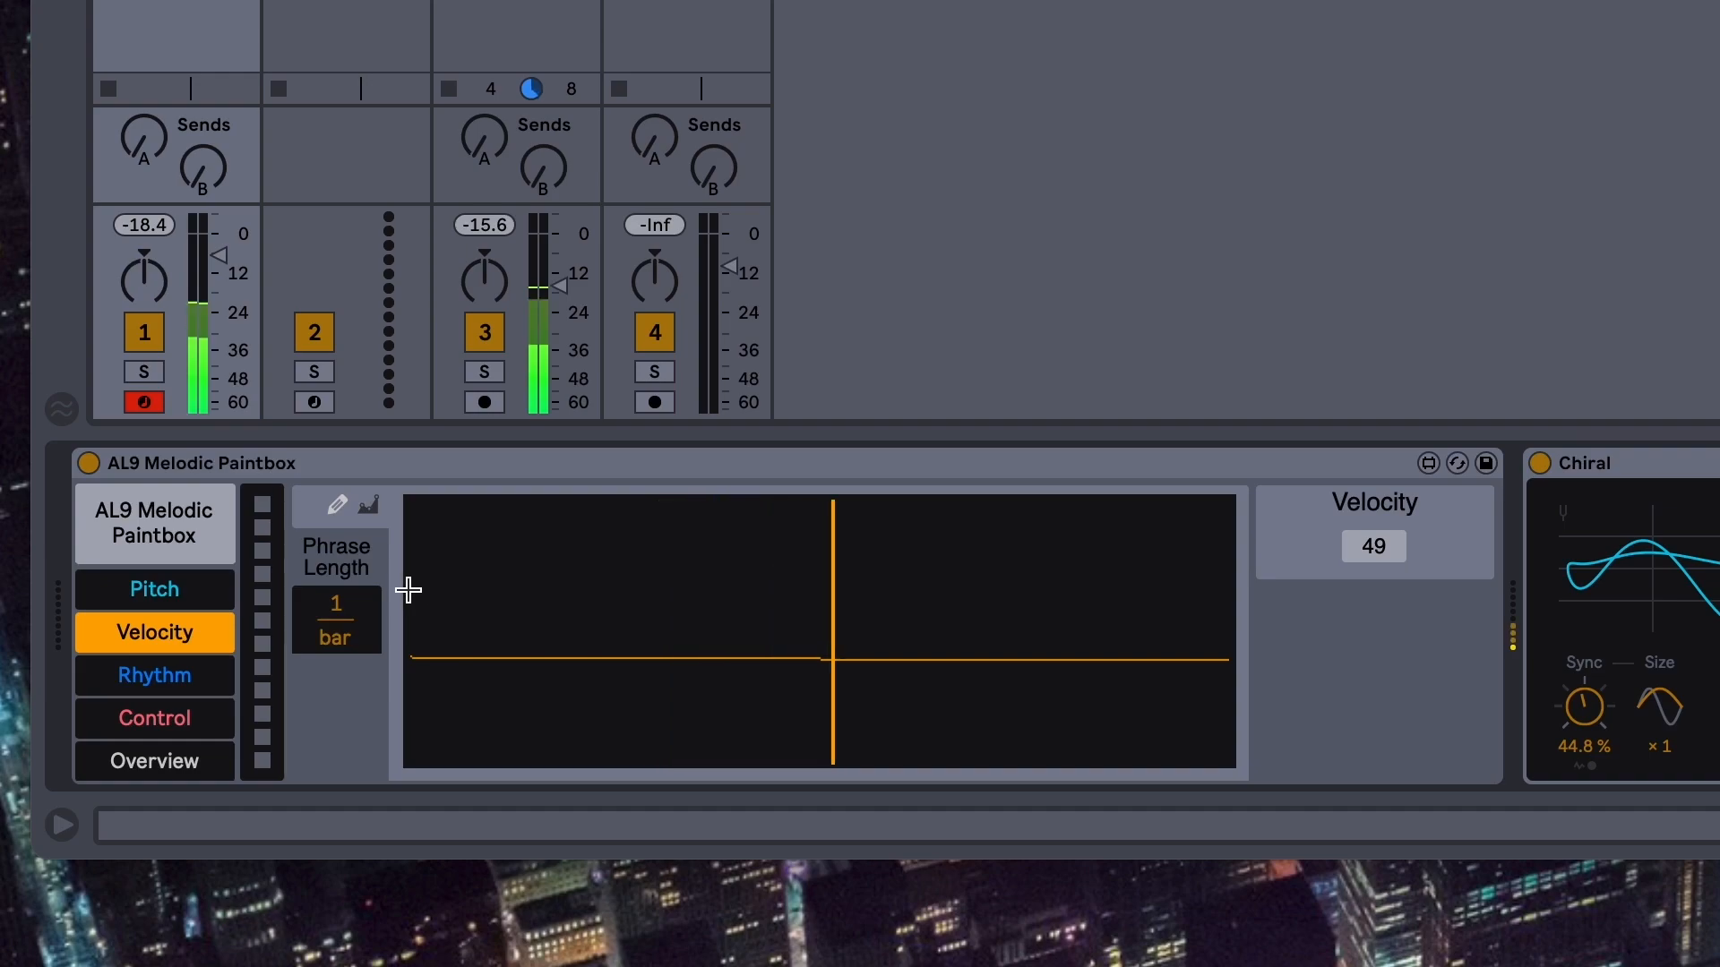
mouse_move(418, 590)
mouse_down()
mouse_move(568, 672)
mouse_move(771, 610)
mouse_move(975, 583)
mouse_move(1160, 708)
mouse_move(1353, 730)
mouse_up()
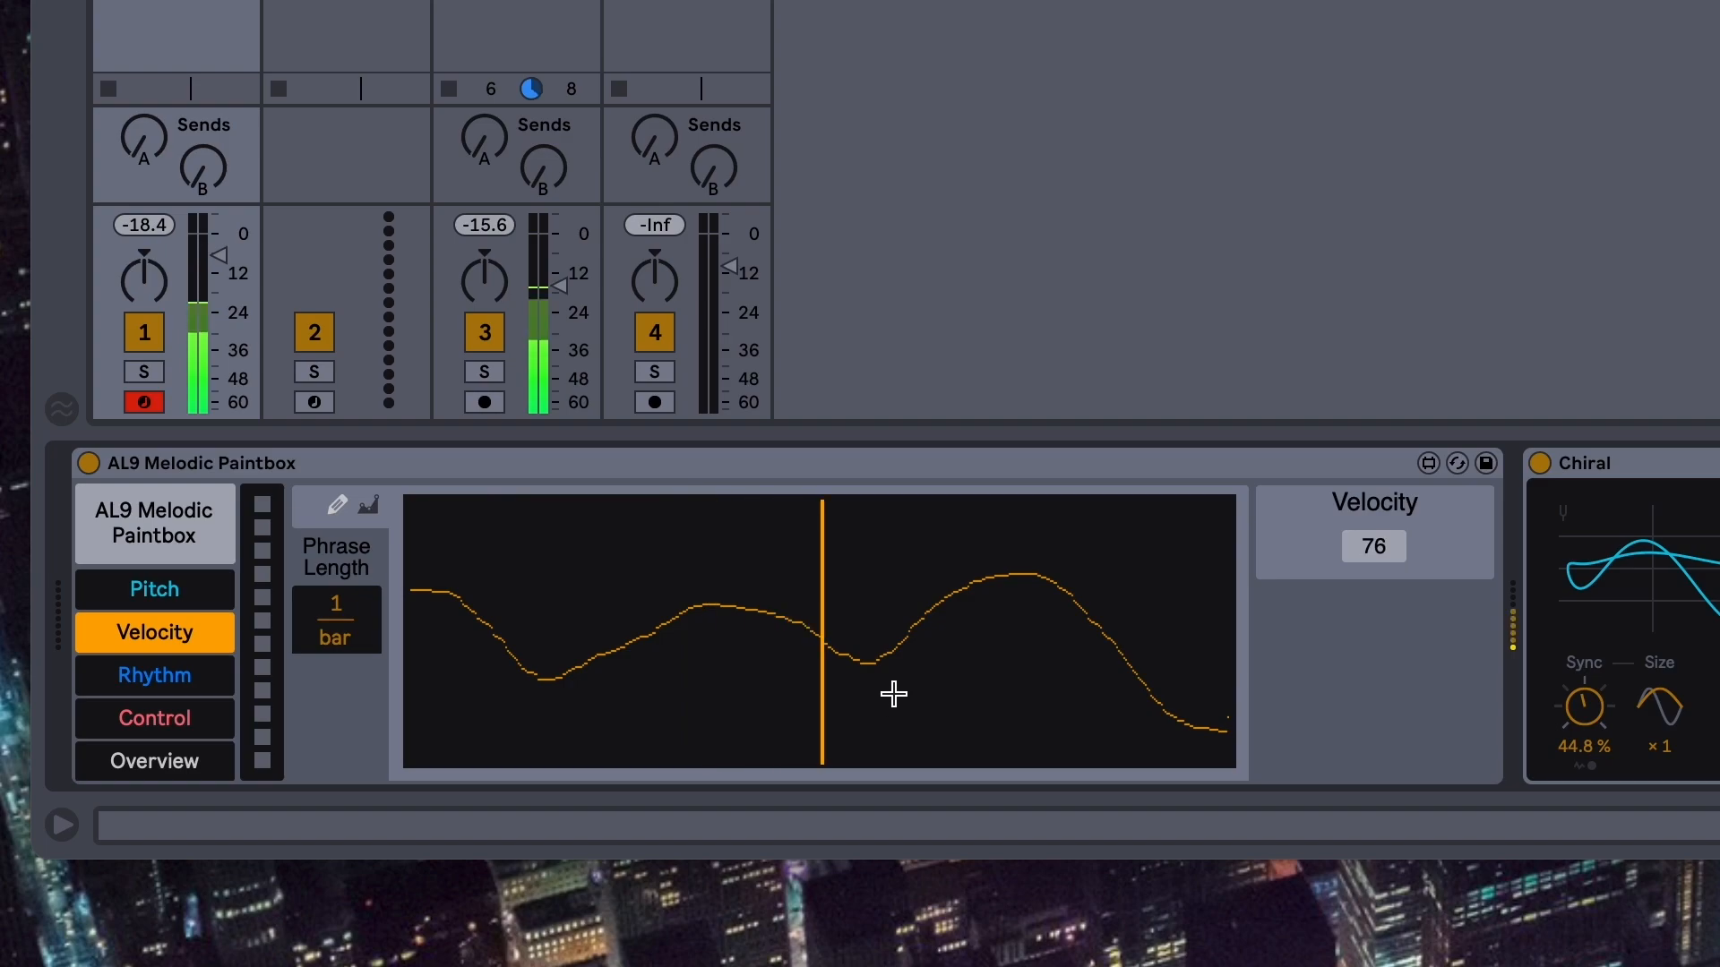
click(344, 602)
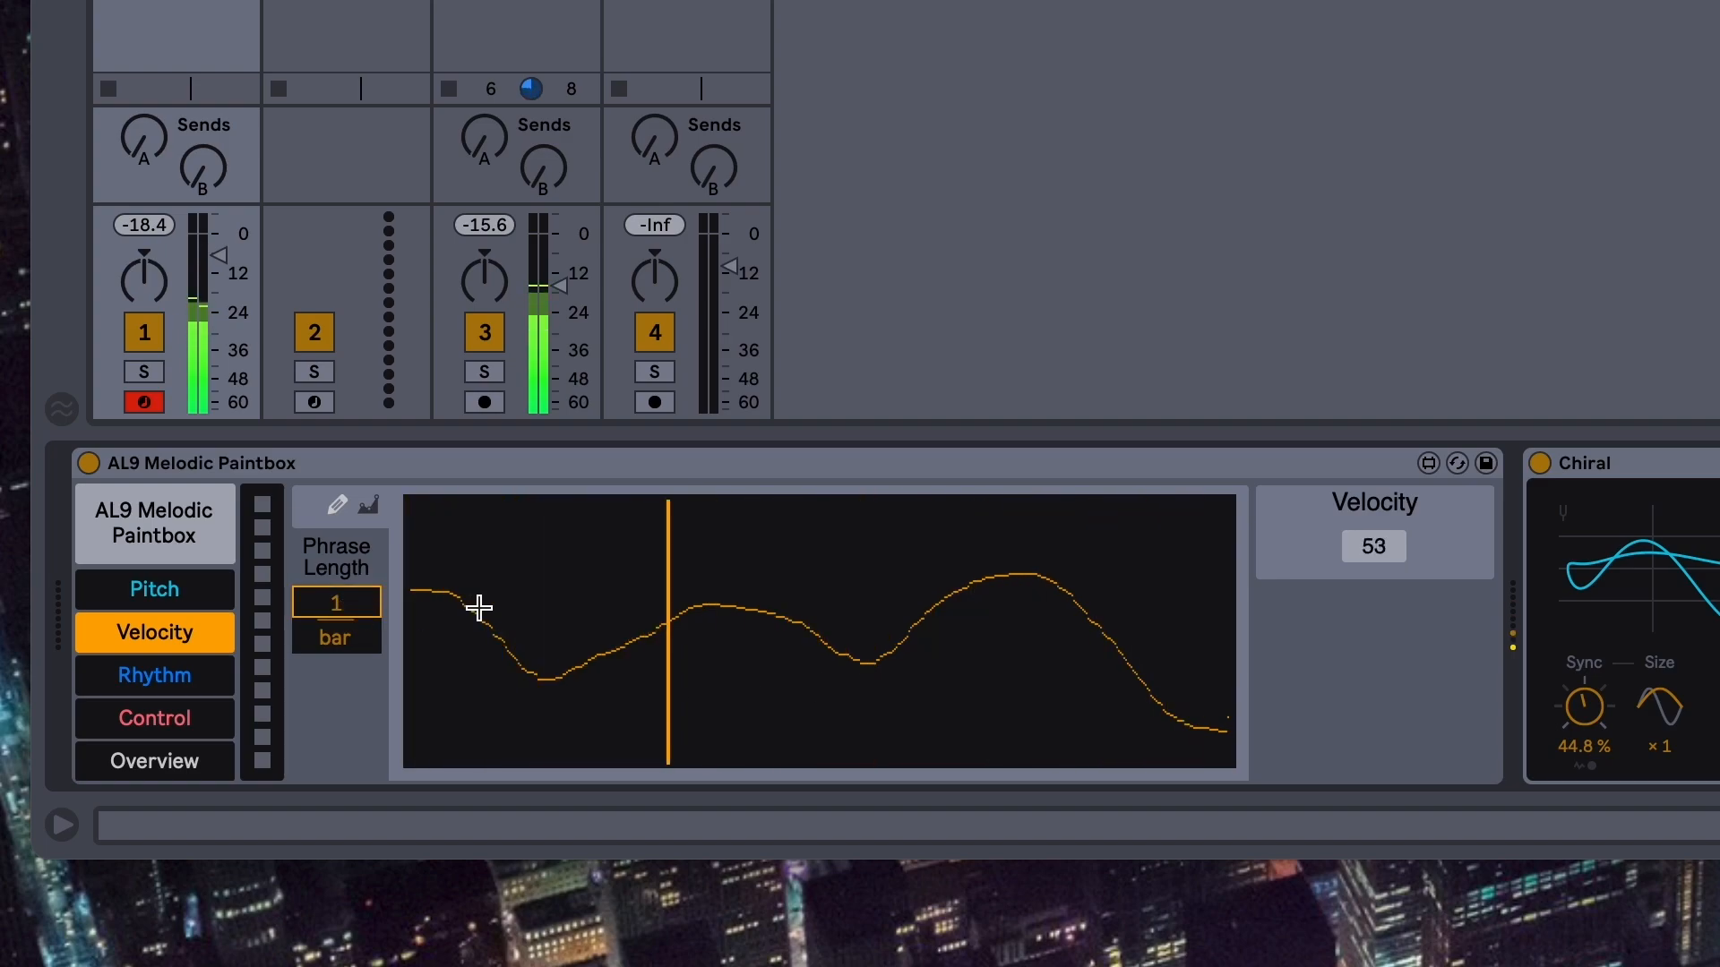
click(346, 636)
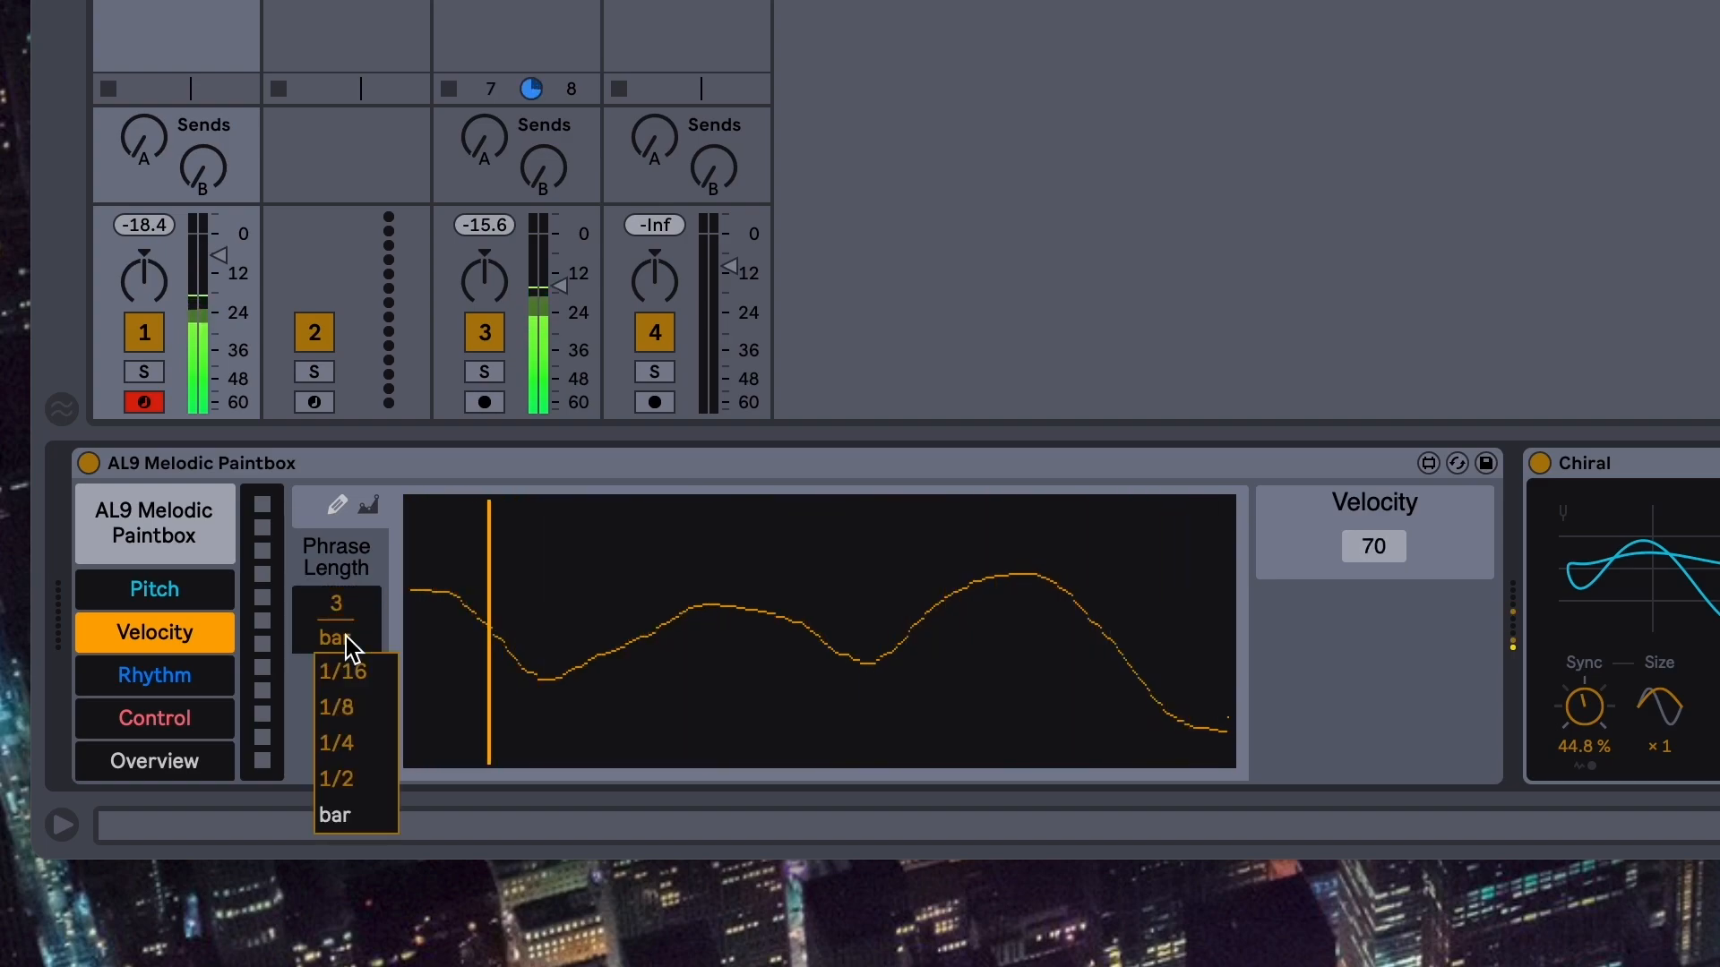
click(340, 745)
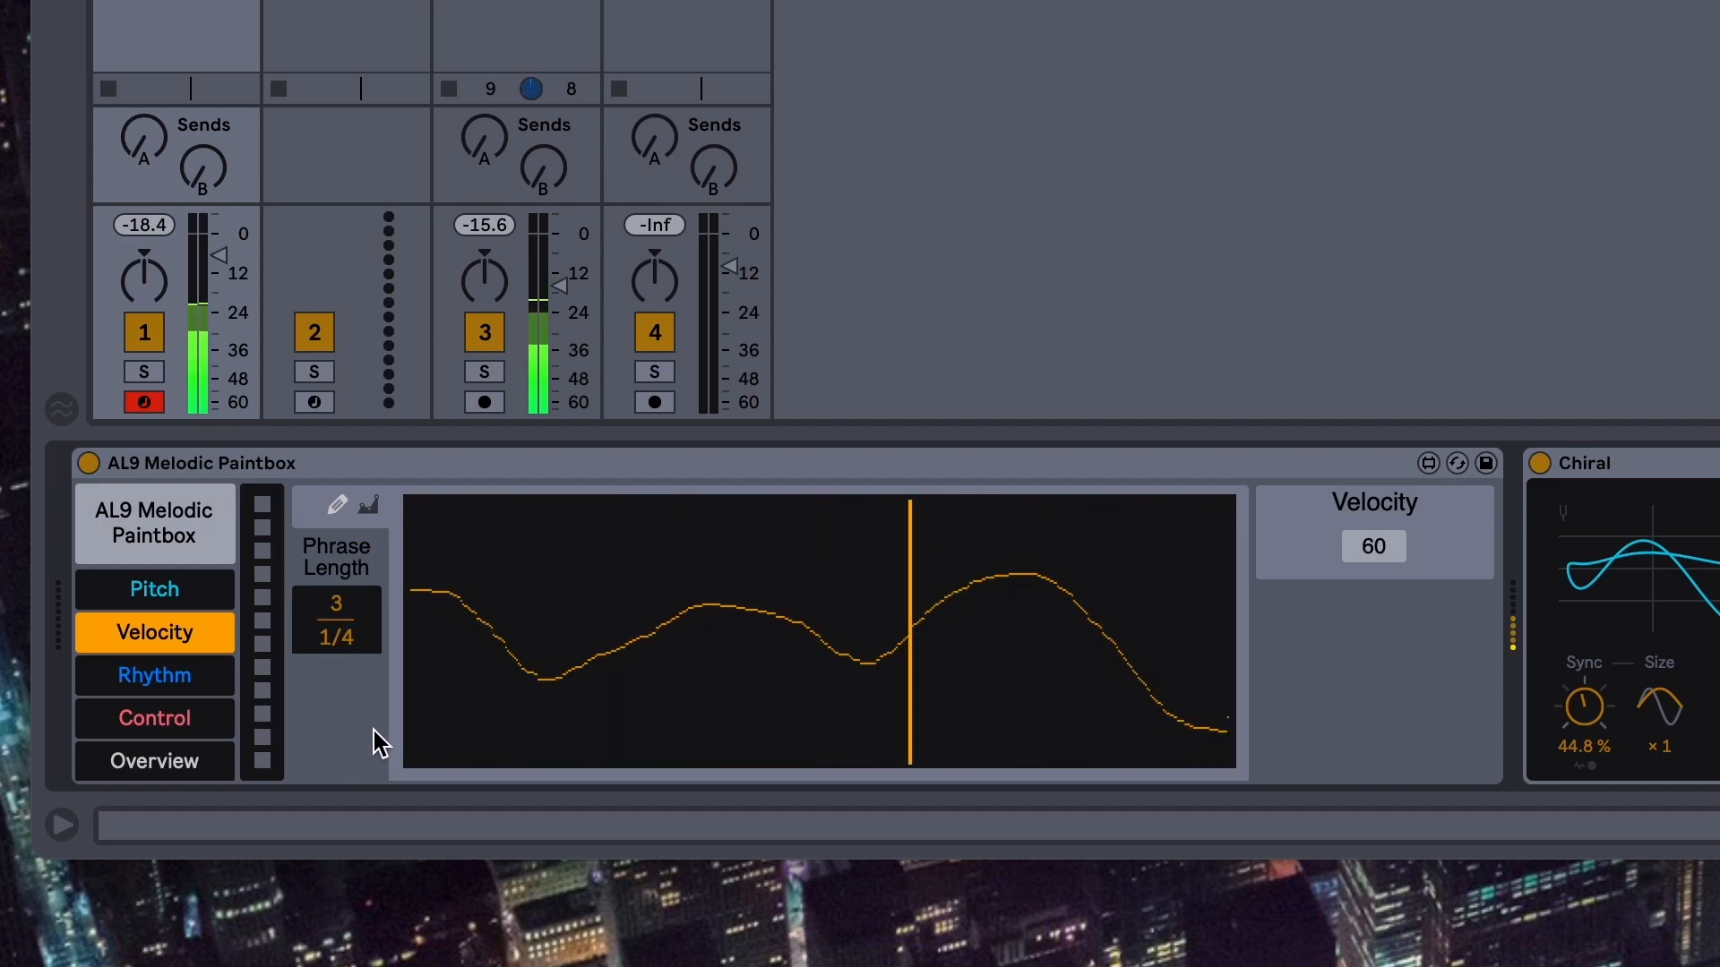
click(141, 766)
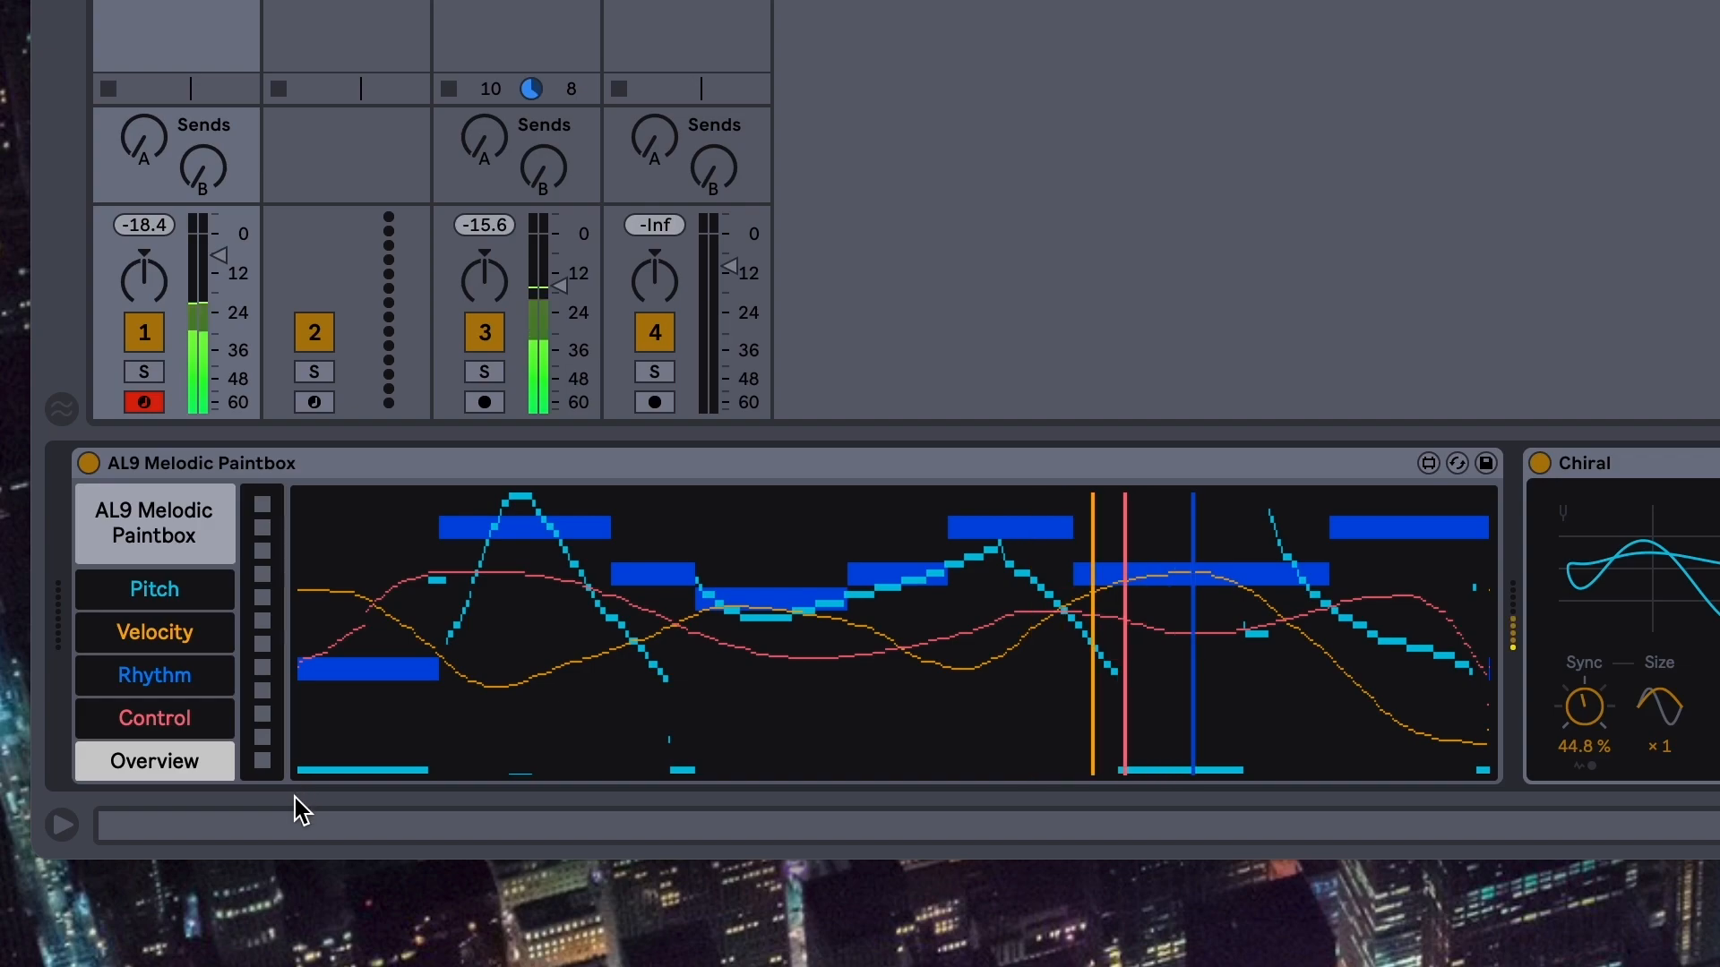